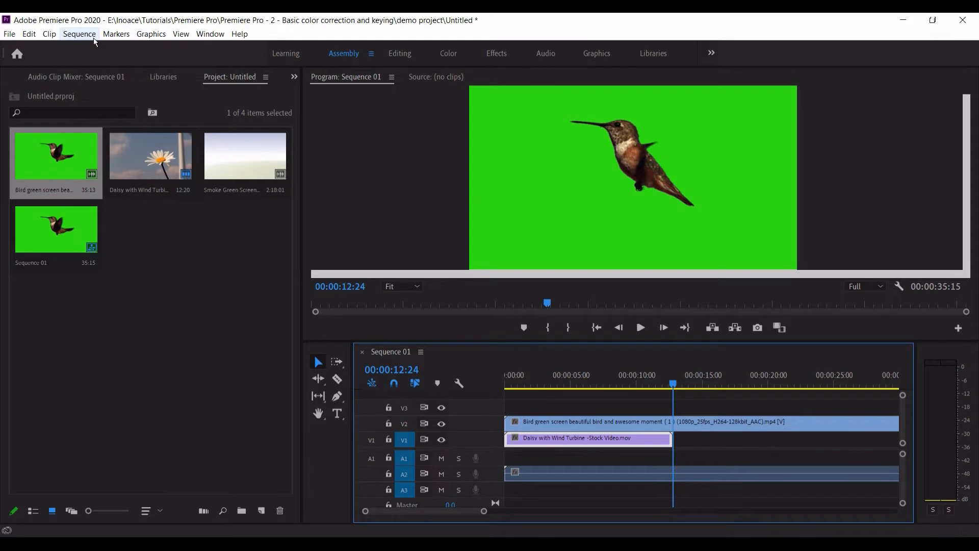
Split the bird green screen clip at the playhead where the daisy clip ends and delete the excess part
left_click(638, 424)
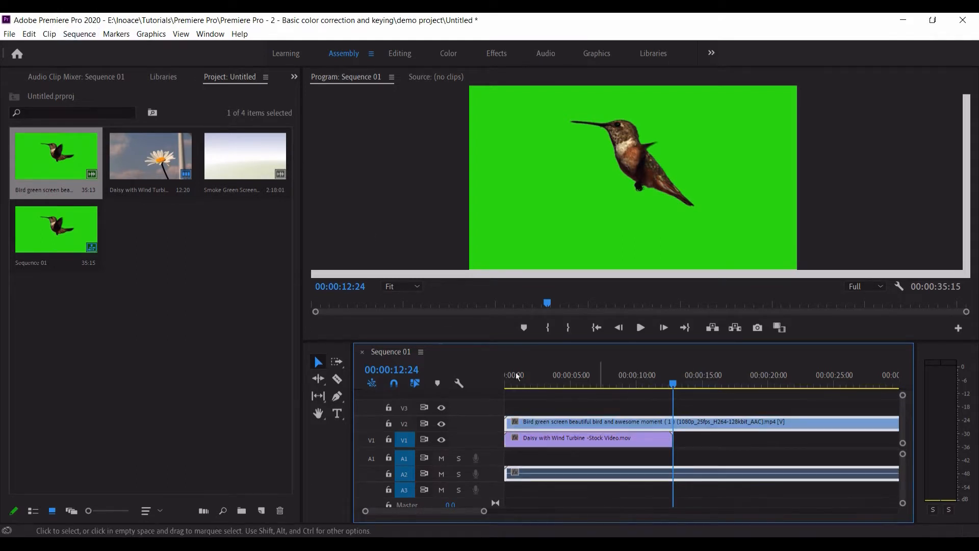
left_click(67, 36)
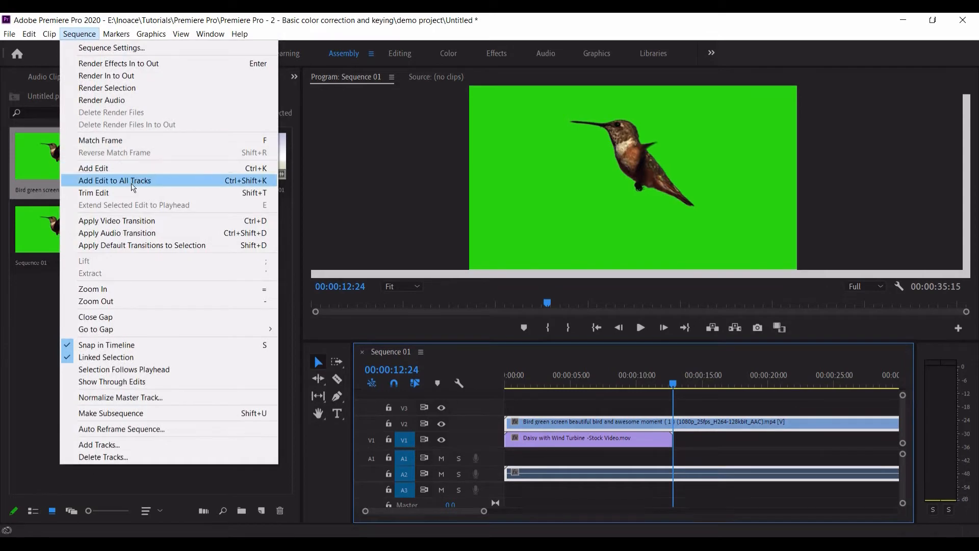
left_click(132, 186)
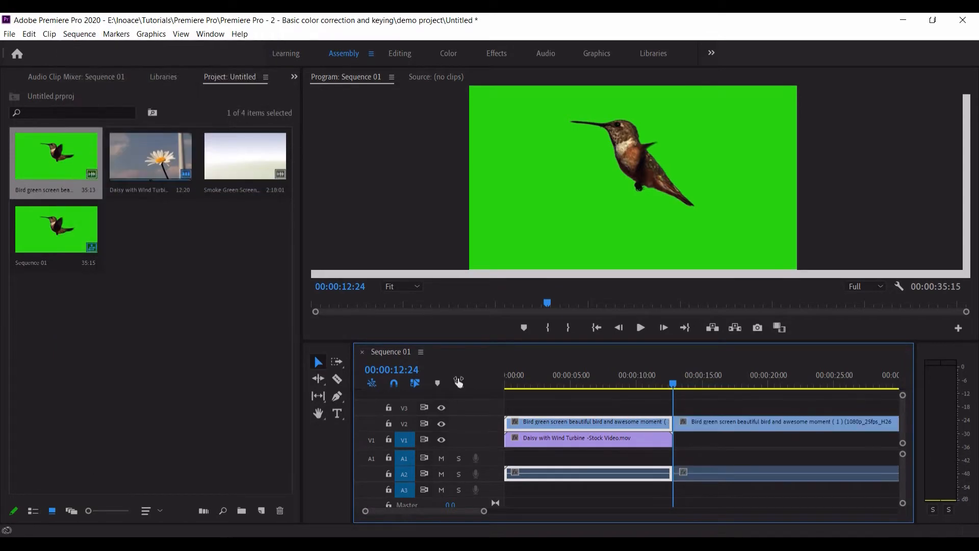
left_click(689, 448)
left_click(695, 426)
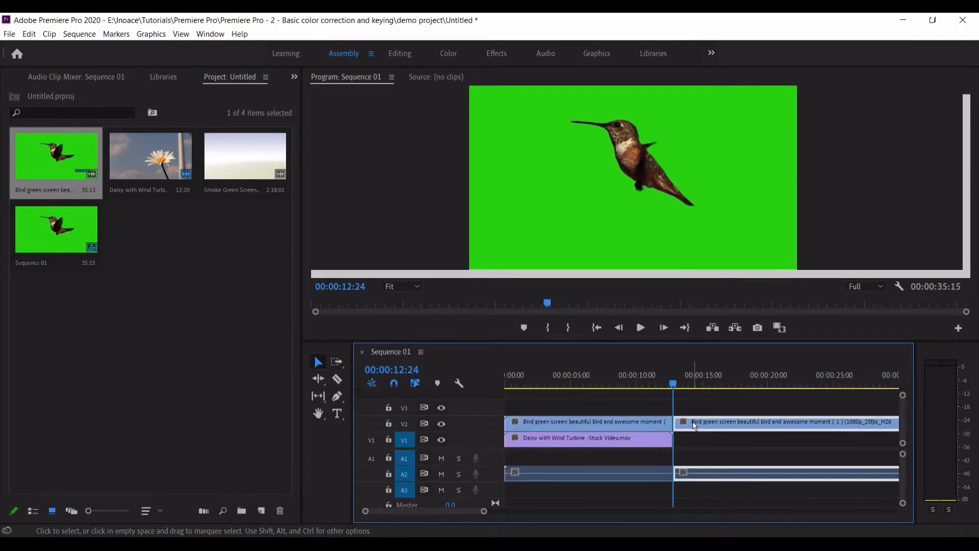
key("Delete")
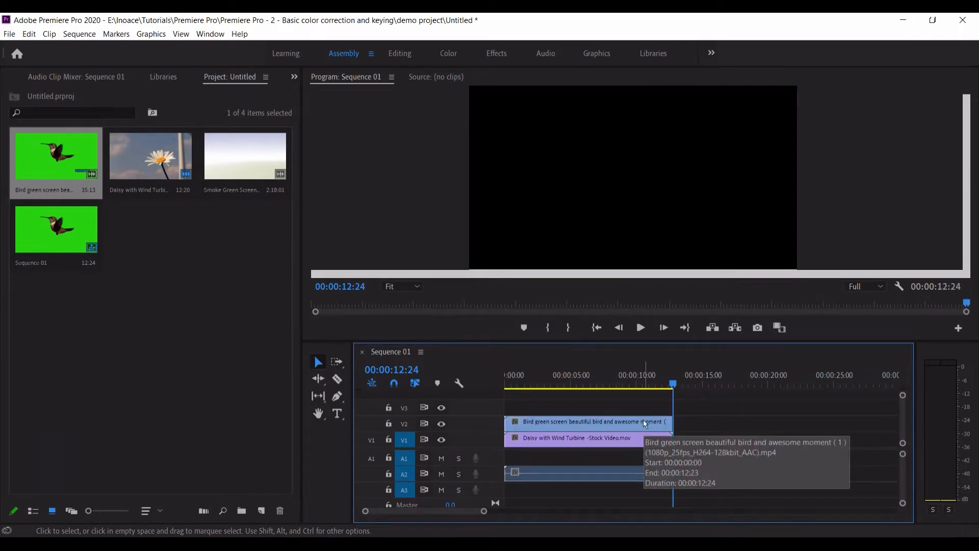
Unlink the remaining bird clip from its audio and delete the audio on A2
right_click(644, 419)
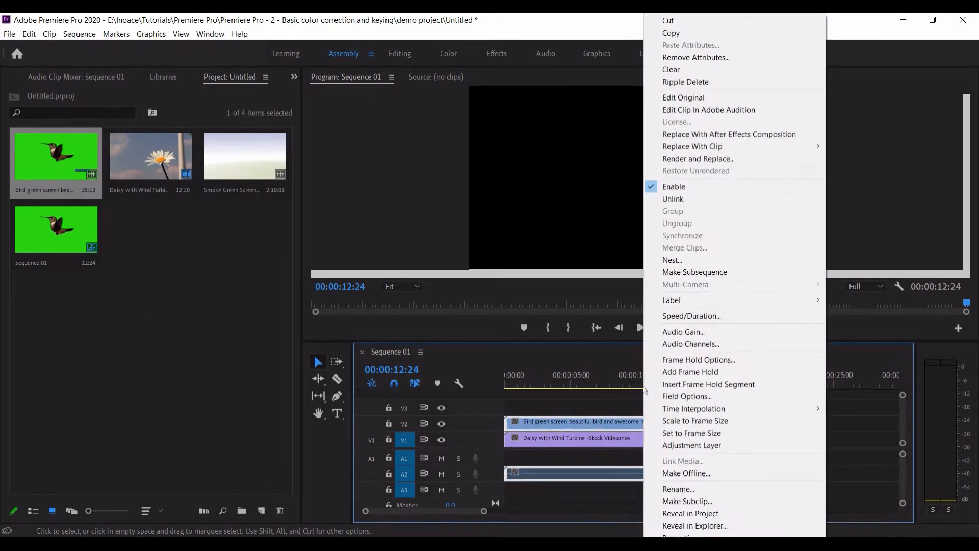
left_click(661, 200)
left_click(709, 442)
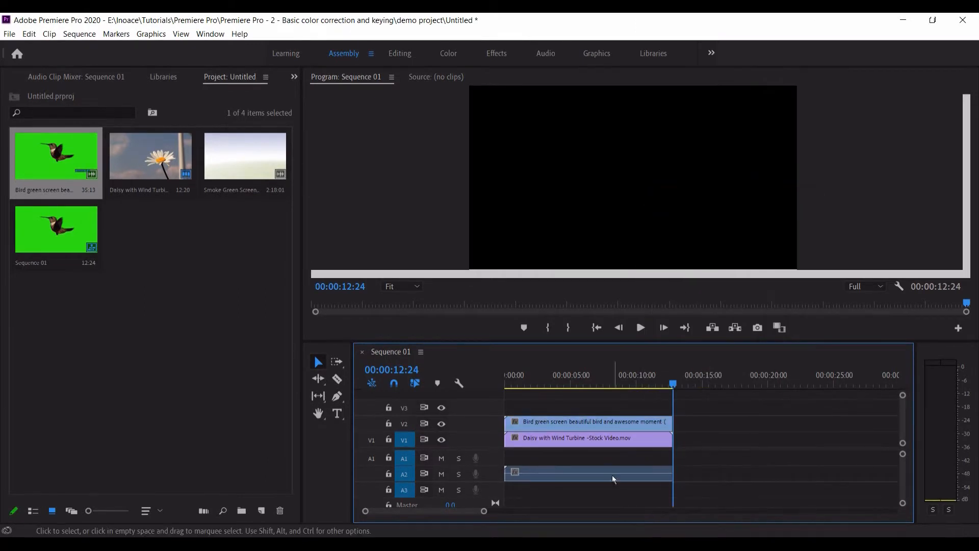
left_click(610, 477)
key("Delete")
Move the playhead to 00:00:04:03, switch to the Effects workspace and apply the Ultra Key effect to the bird clip
left_click_drag(572, 385, 561, 385)
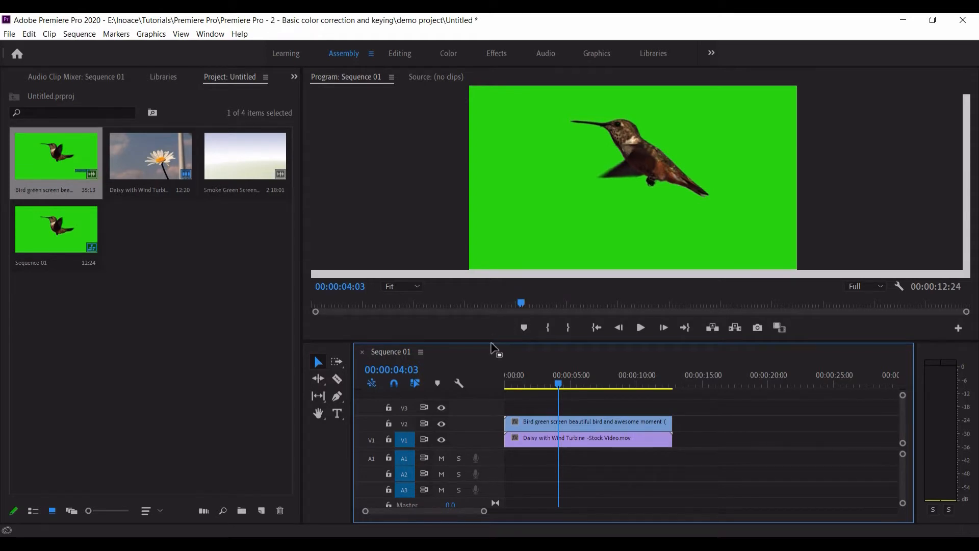
left_click_drag(491, 339, 491, 367)
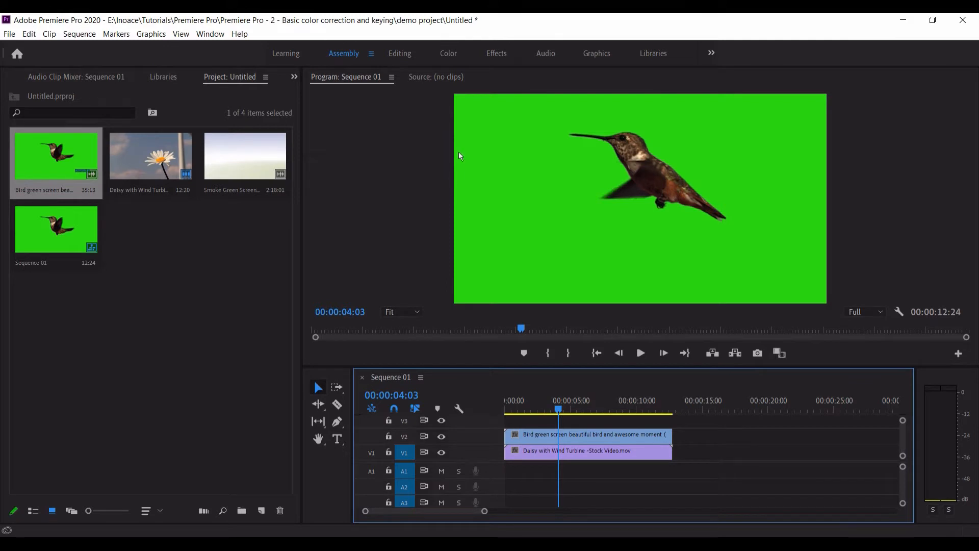
left_click(504, 54)
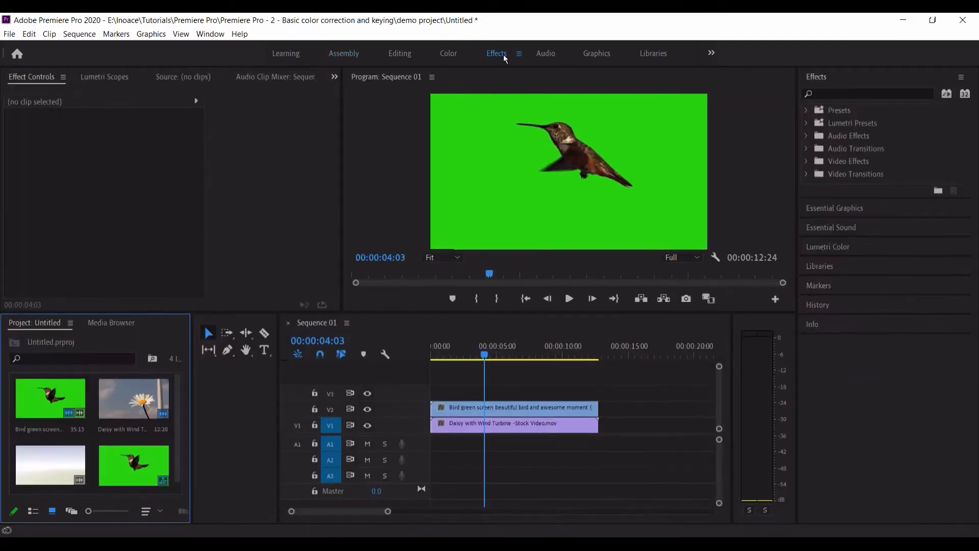
left_click(806, 161)
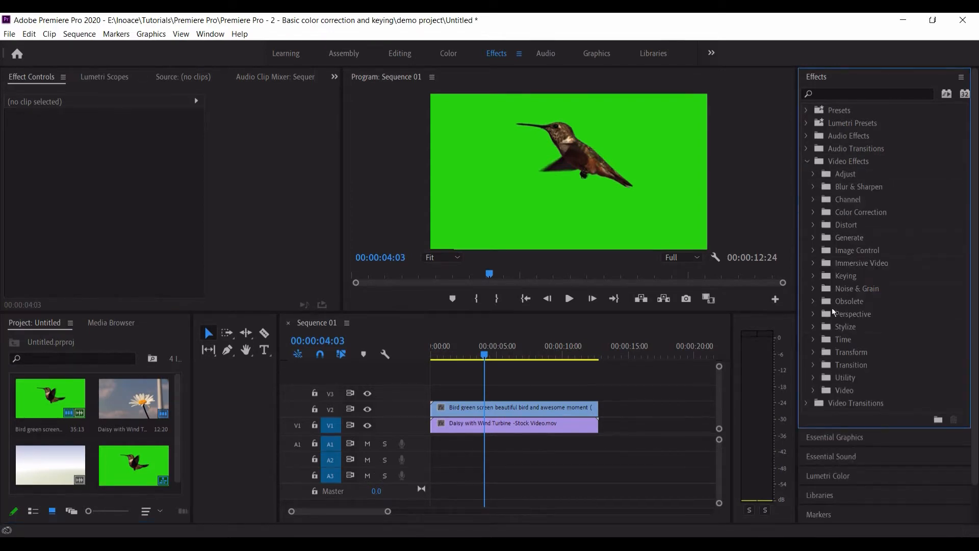
left_click(814, 277)
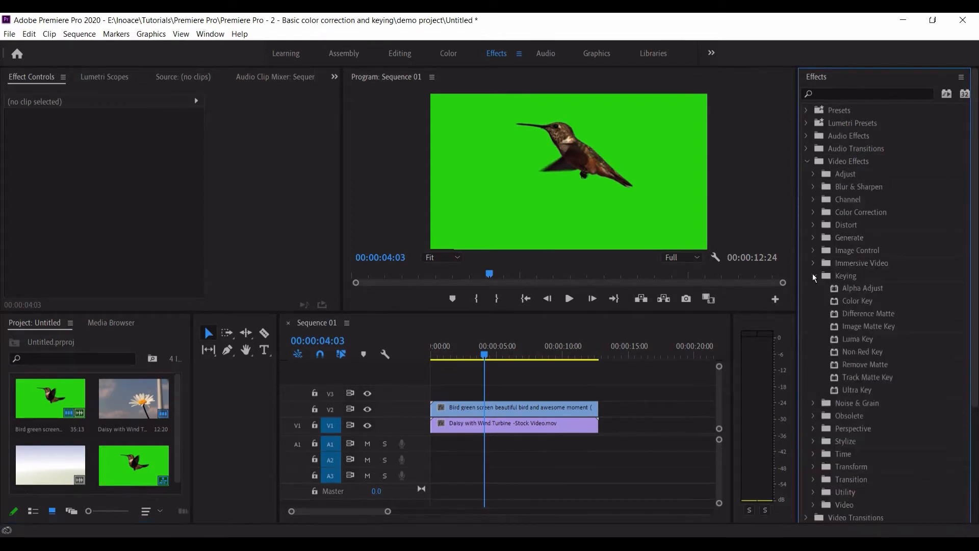
left_click(856, 394)
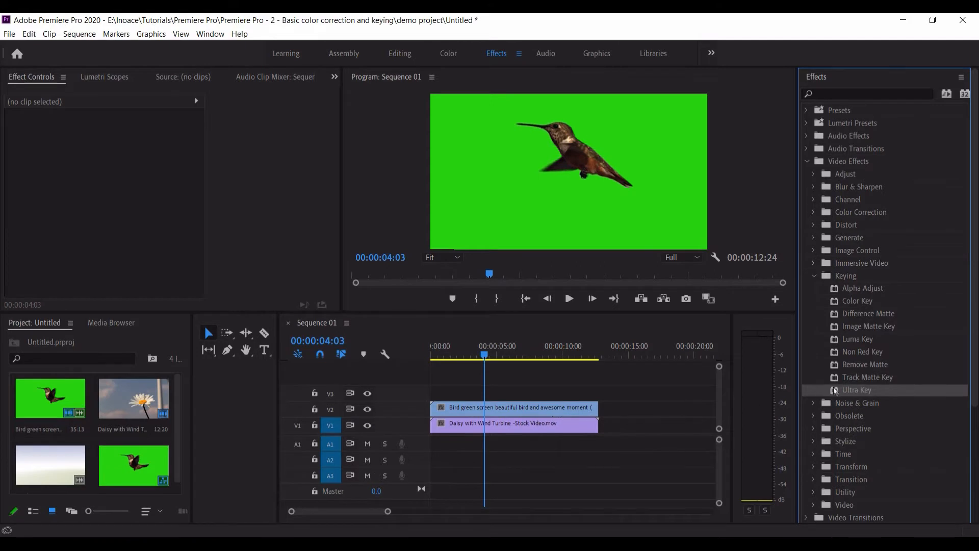
left_click(559, 407)
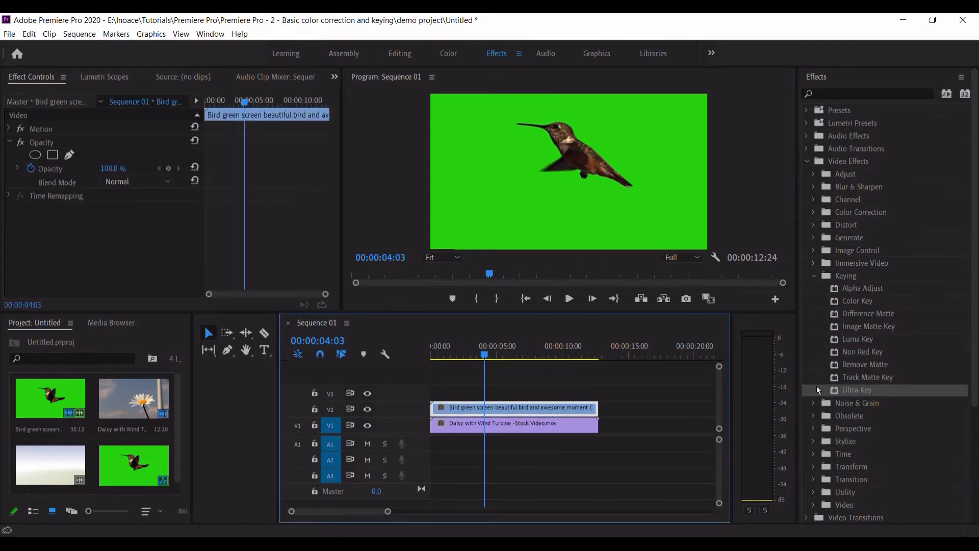
double_click(835, 389)
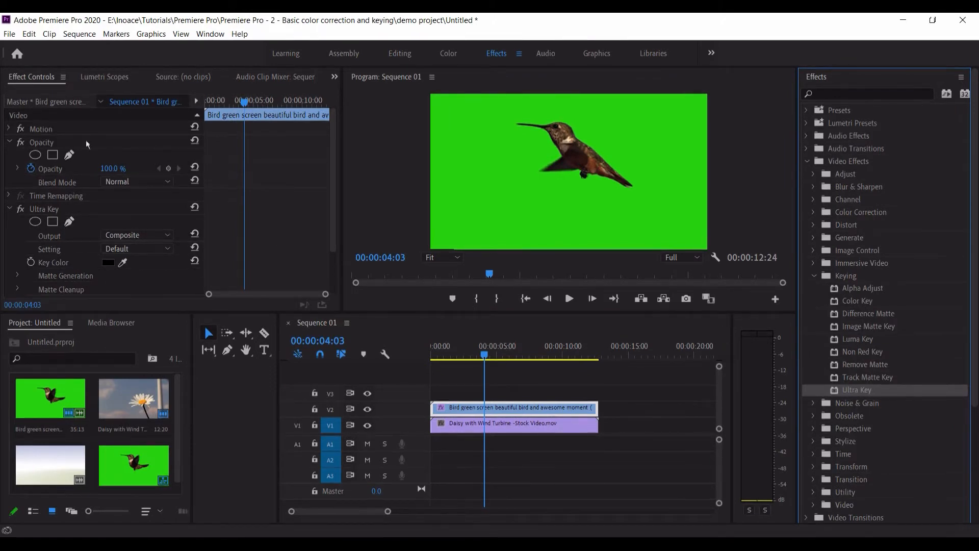
Set the Ultra Key's key color by sampling the green background, and check the composite up to 00:00:05:21
left_click(10, 143)
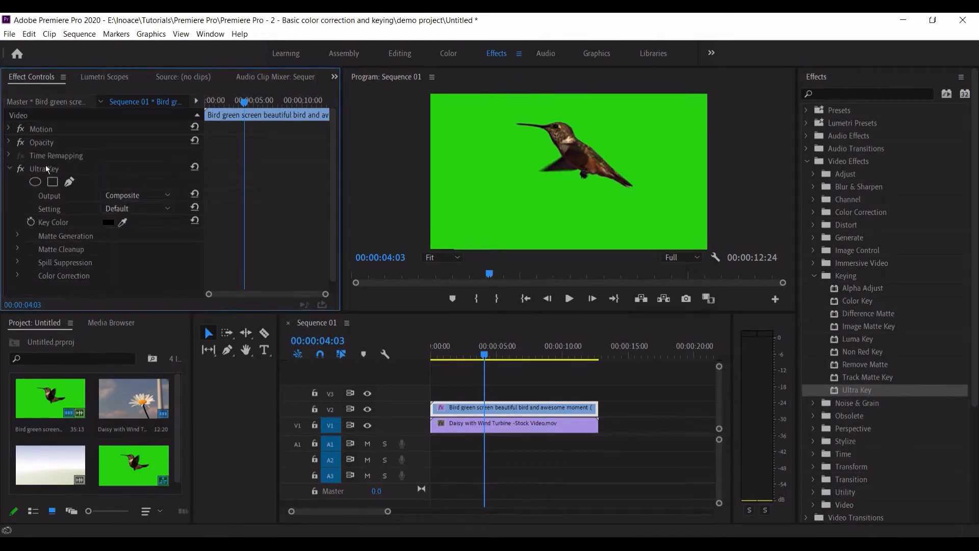
left_click(122, 222)
left_click(455, 182)
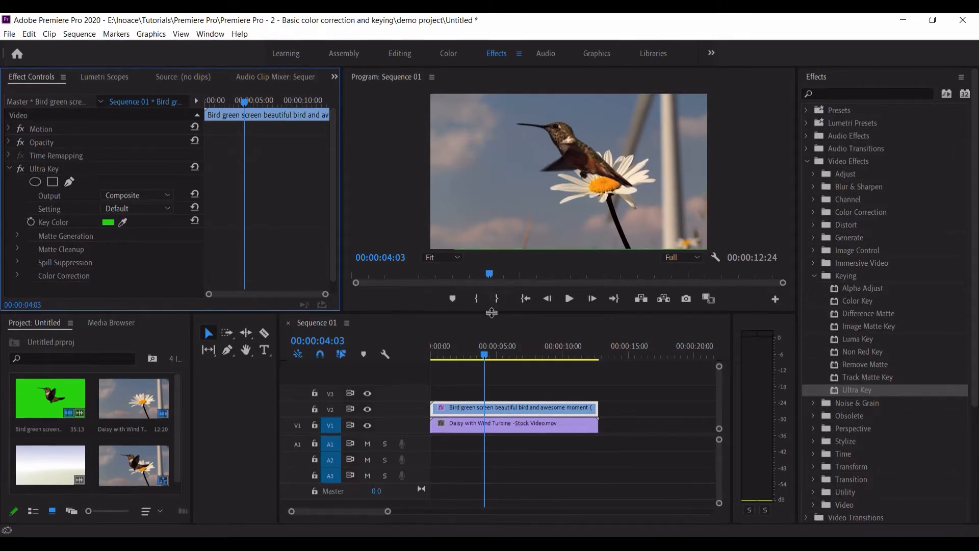
left_click_drag(492, 312, 483, 356)
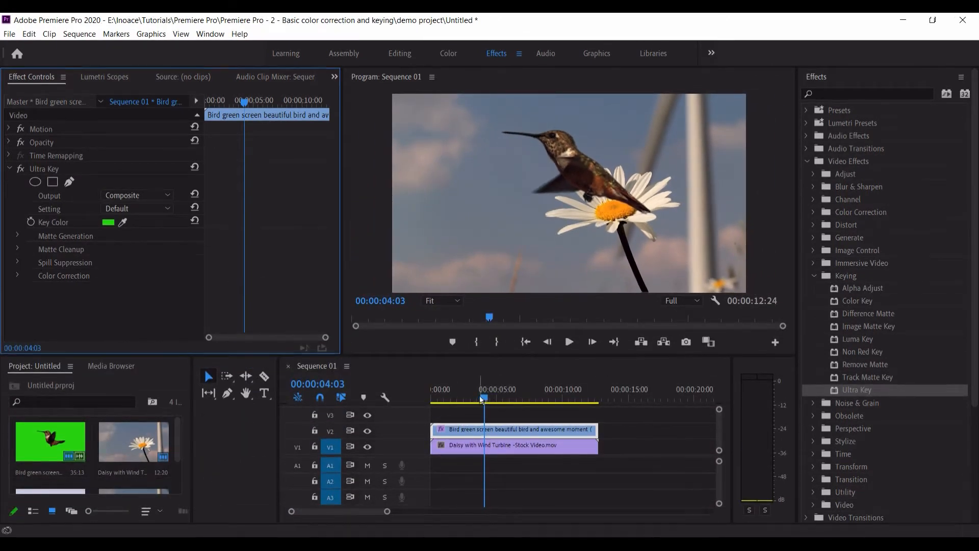
left_click_drag(484, 399, 505, 405)
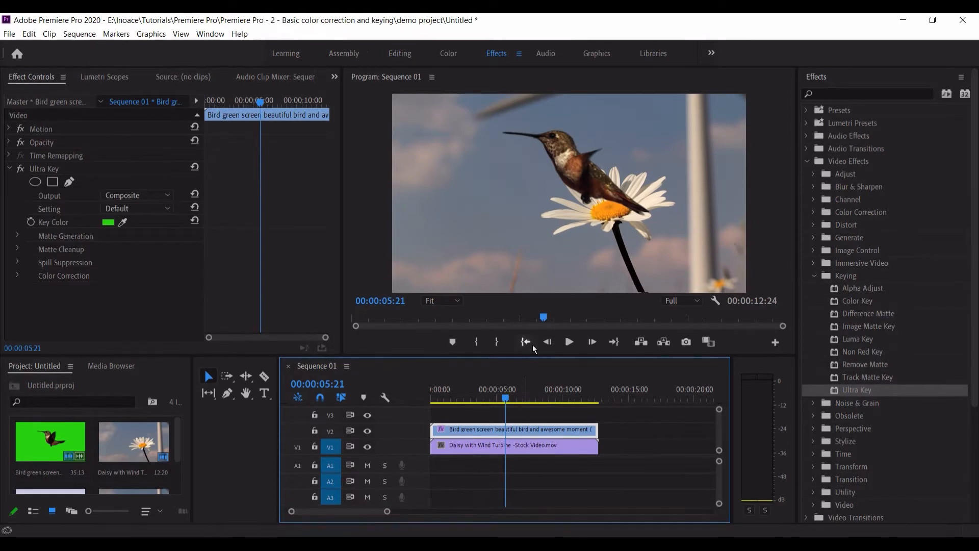
Apply the Horizontal Flip video effect to the bird clip
left_click(814, 276)
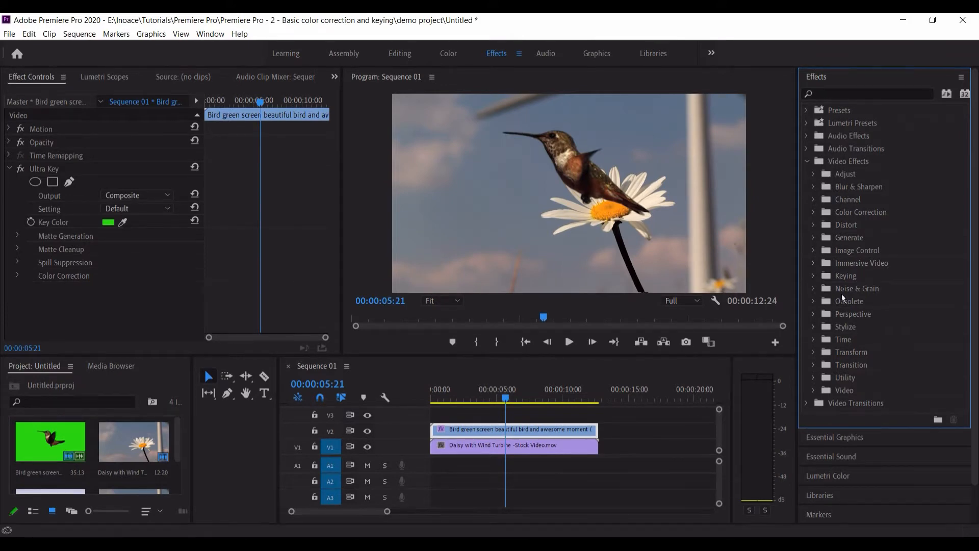
left_click(815, 353)
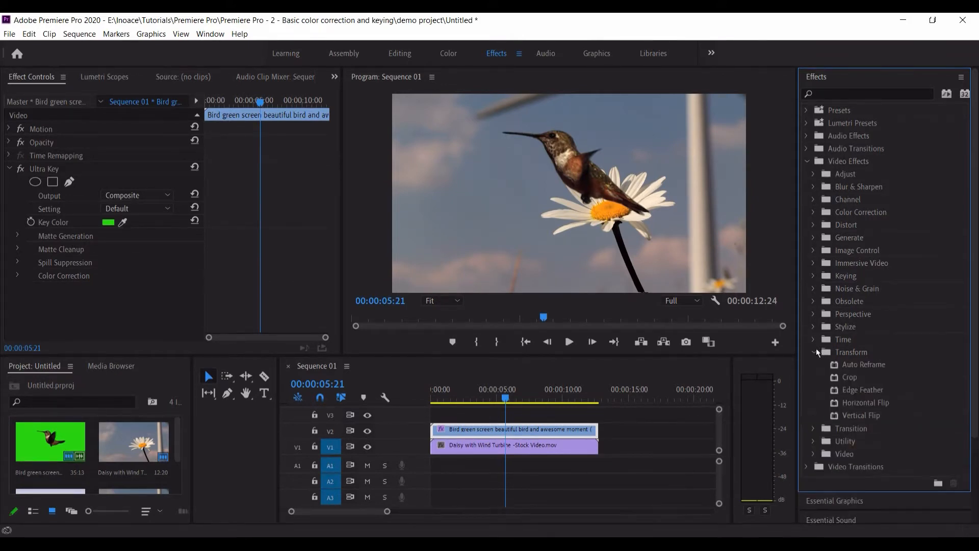
double_click(842, 403)
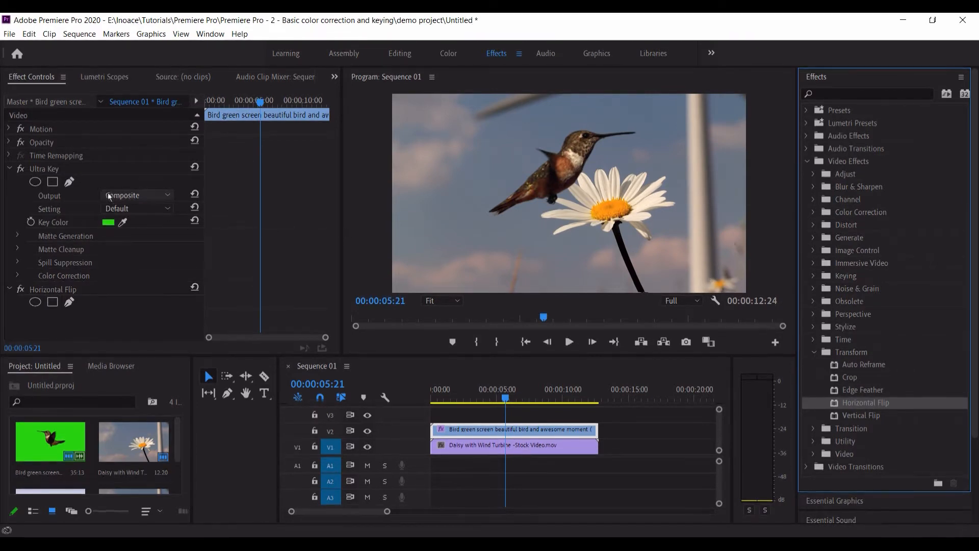
Set the bird clip's motion to position 496, 611, scale 72 and rotation 12°
left_click(9, 168)
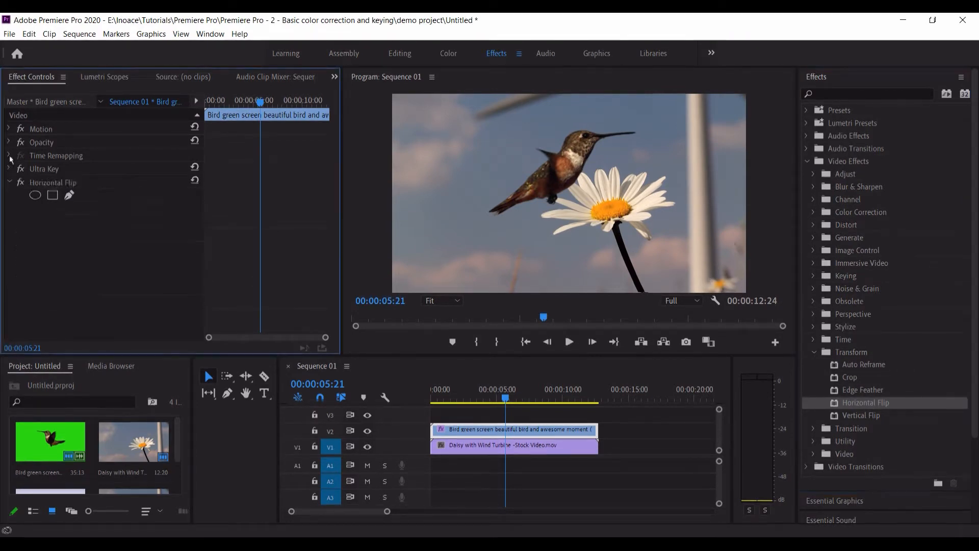
left_click(9, 129)
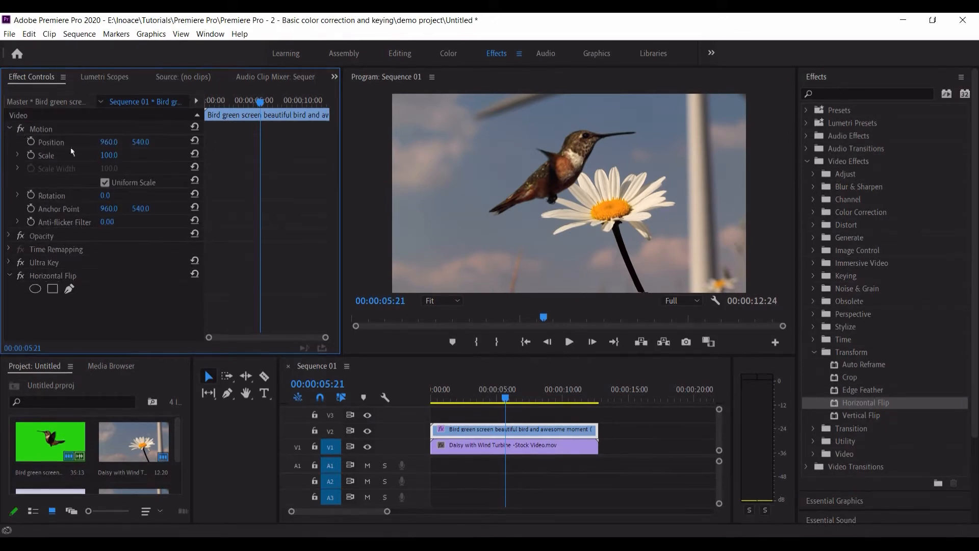
left_click_drag(110, 142, 26, 142)
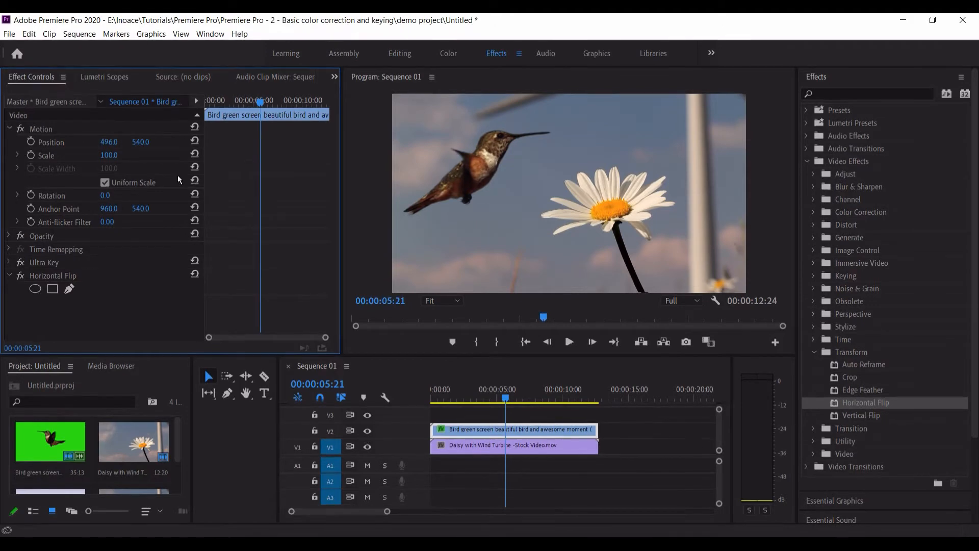
left_click_drag(108, 155, 145, 142)
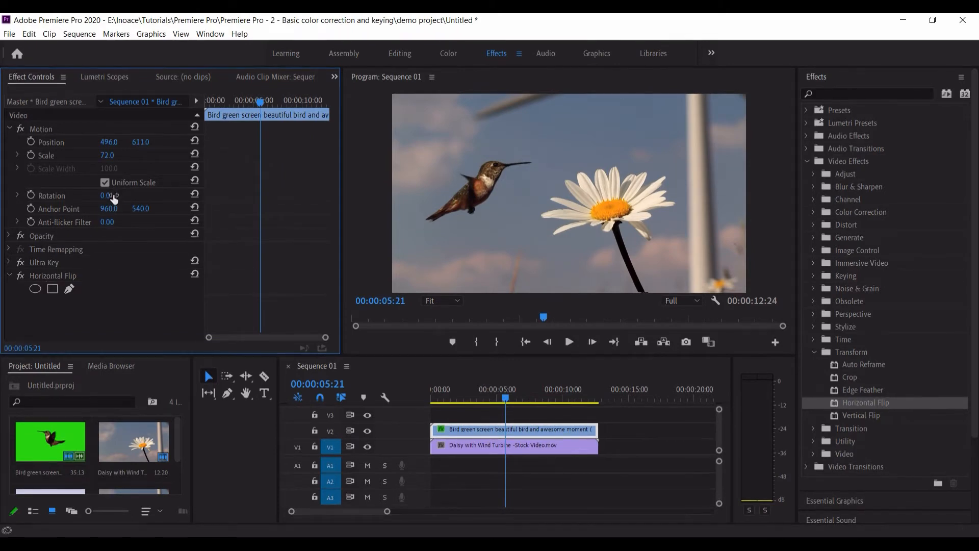
left_click_drag(105, 195, 112, 195)
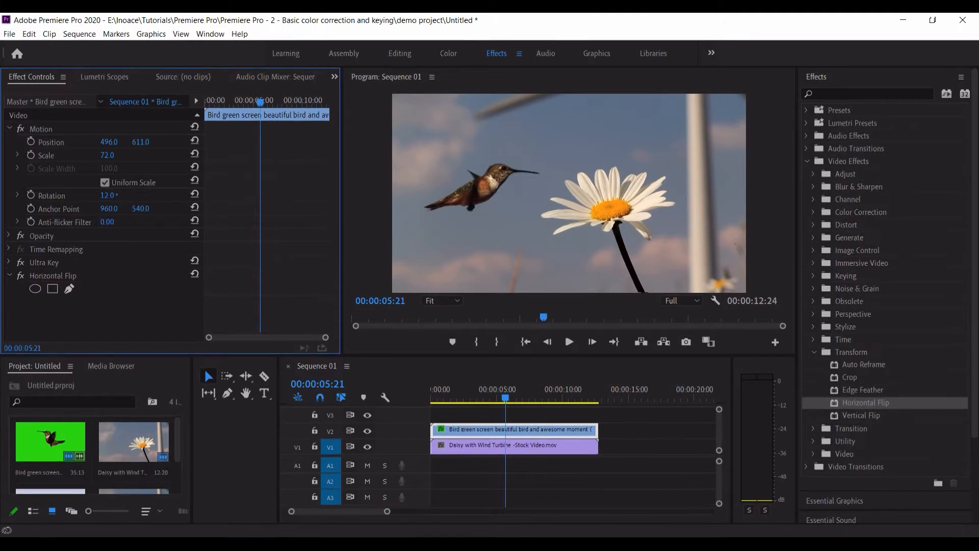
Keyframe the bird's position at the start of the sequence and move it out of frame with horizontal position -564
left_click_drag(475, 399, 417, 399)
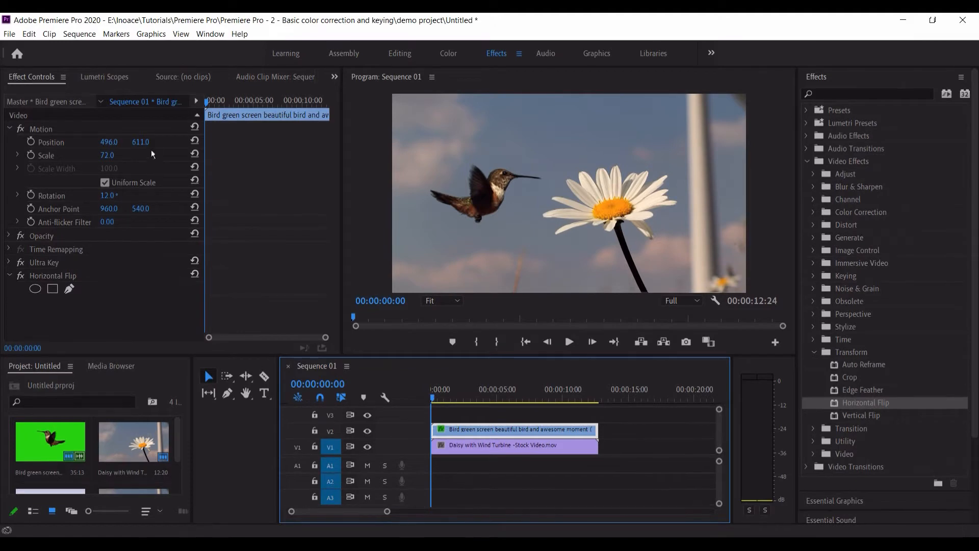
left_click(31, 142)
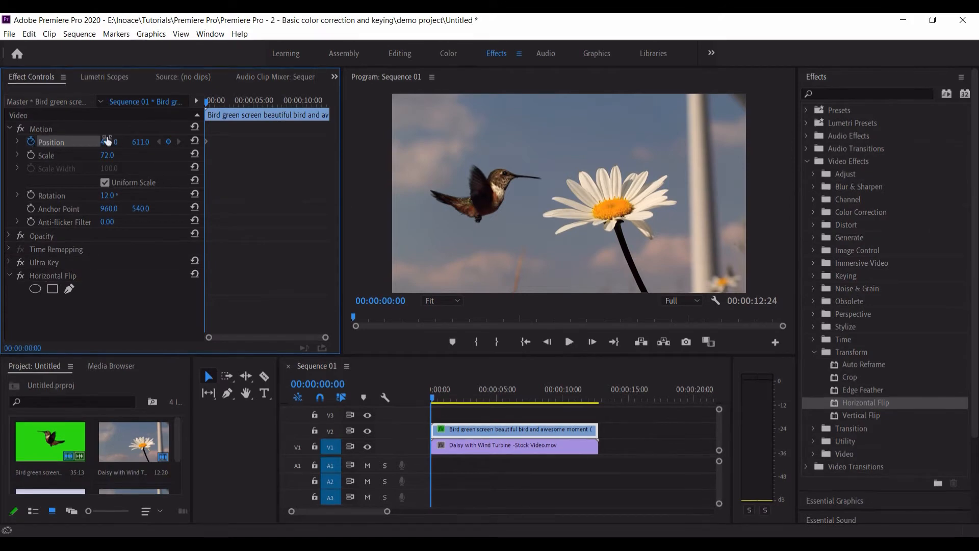
left_click_drag(113, 142, 0, 143)
left_click_drag(113, 144, 21, 144)
left_click_drag(109, 142, 29, 143)
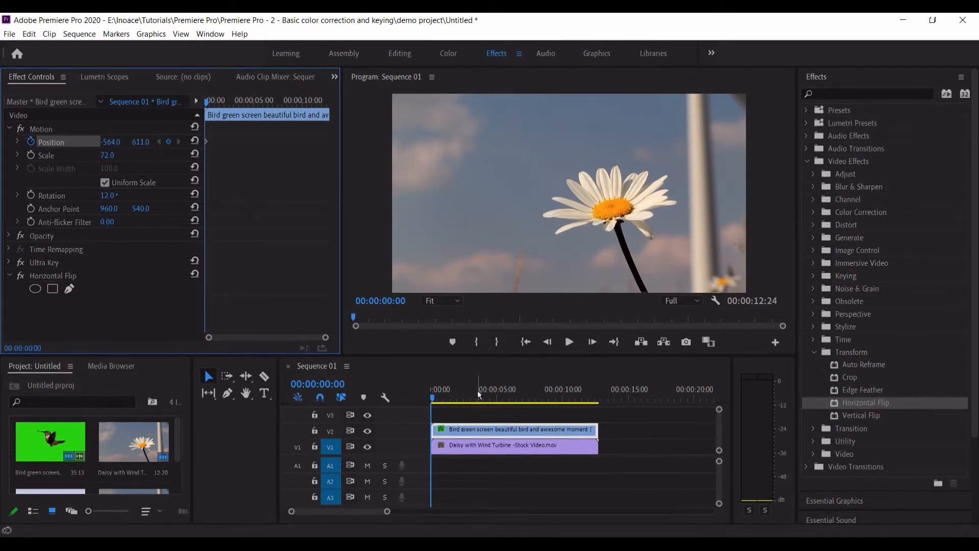
Add a position keyframe at 00:00:02:14 with horizontal position 612, and play the bird's entrance from near the start
left_click(412, 399)
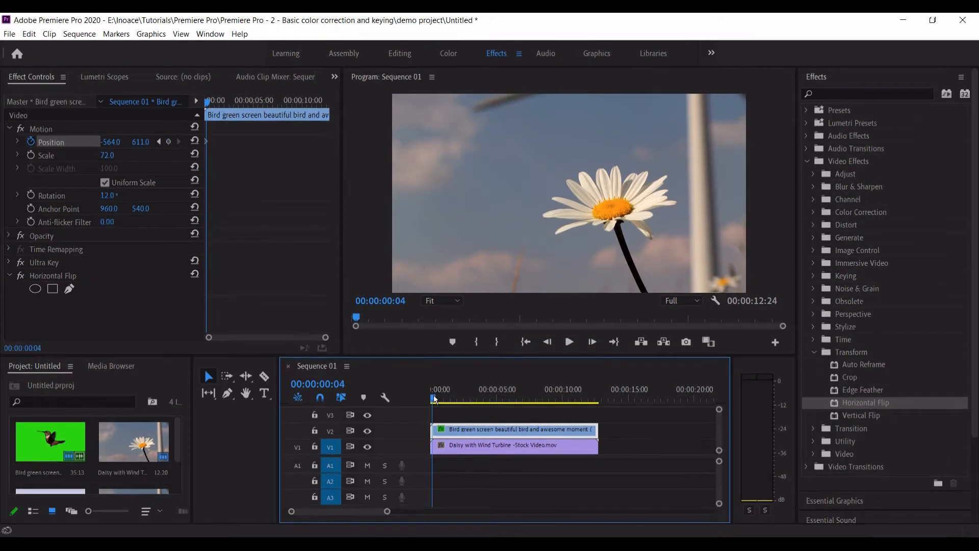
key("space")
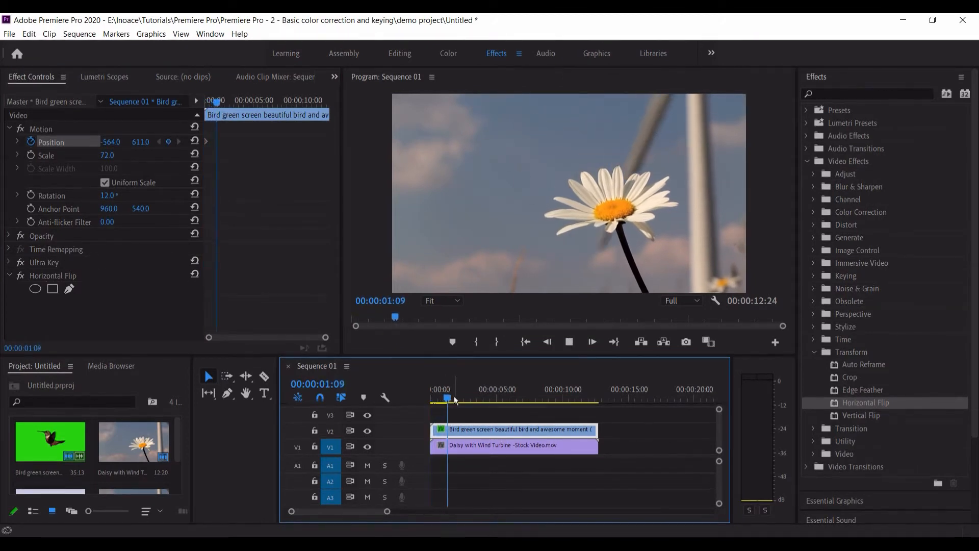
key("space")
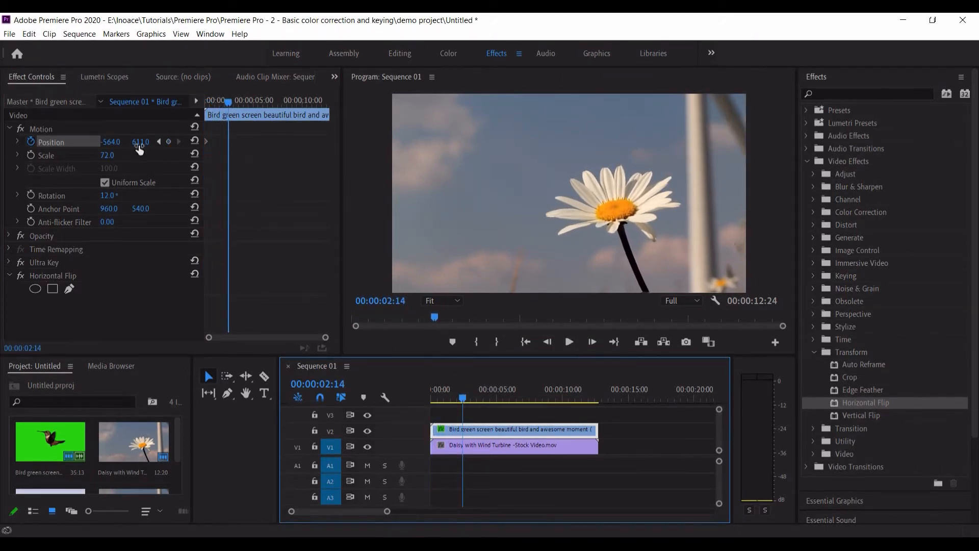
left_click_drag(111, 148, 89, 142)
left_click_drag(104, 142, 115, 142)
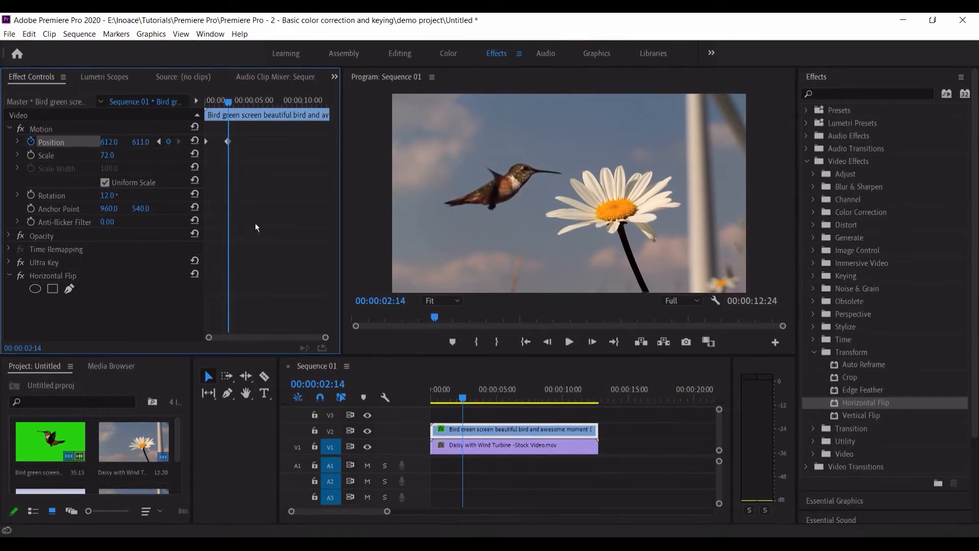
left_click(434, 398)
key("space")
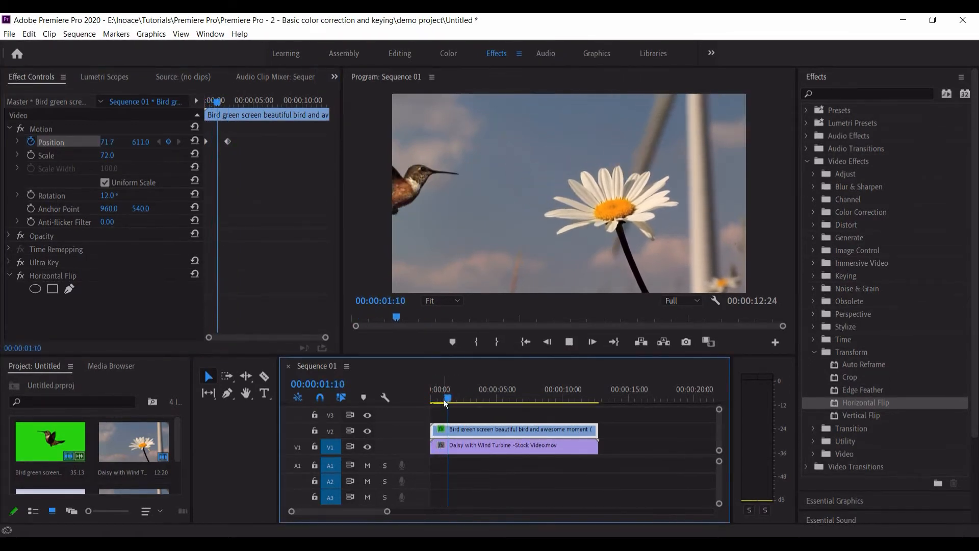
Play the sequence from the start to review the bird's fly-in and its hover beside the flower
left_click(467, 402)
left_click_drag(467, 402, 424, 400)
key("space")
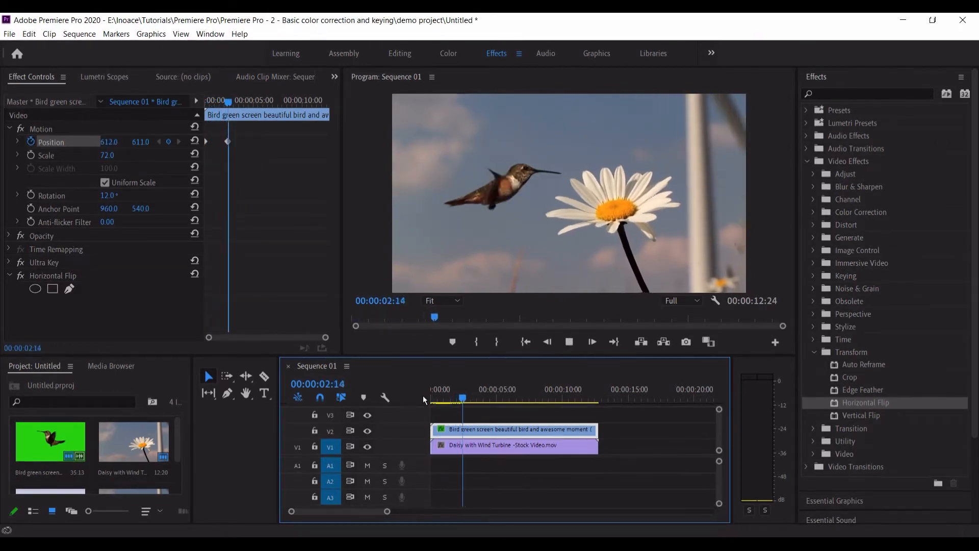
key("space")
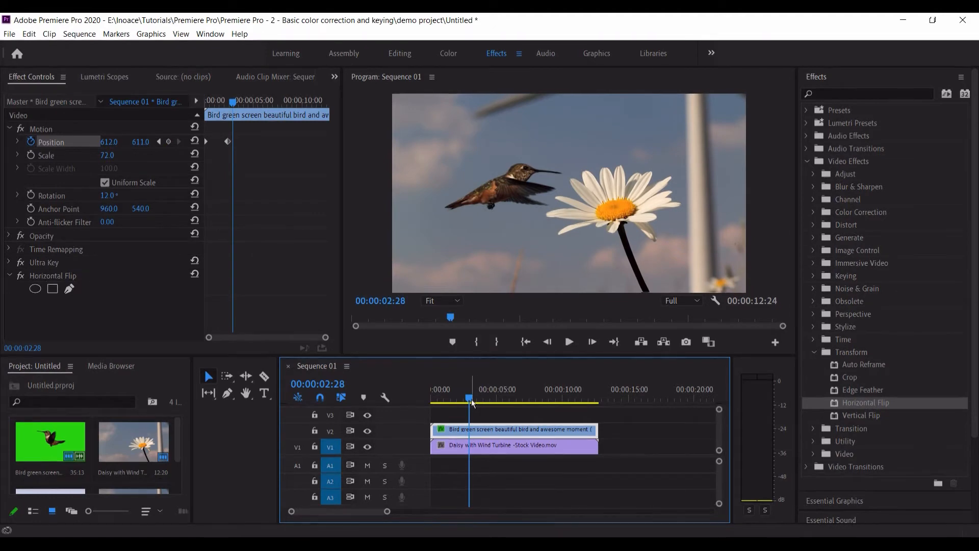
key("space")
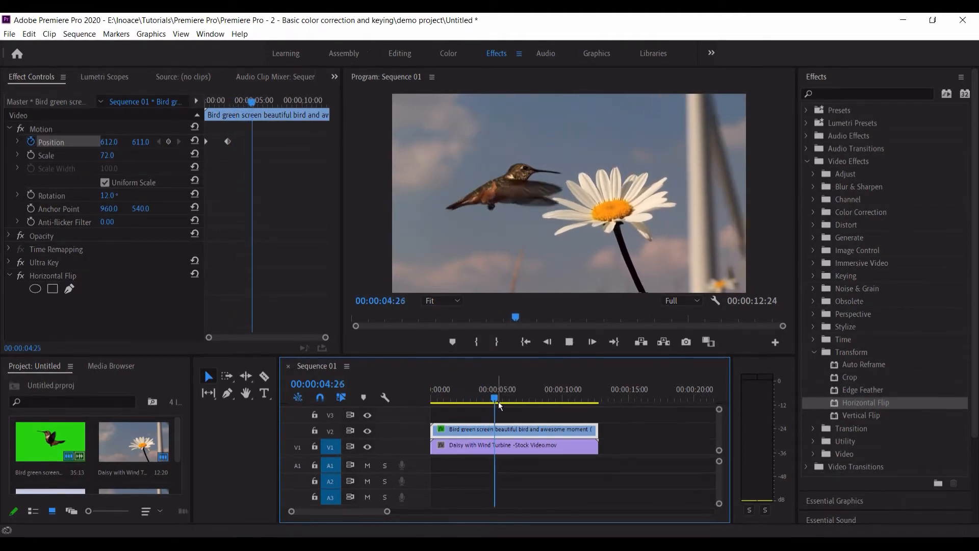
key("space")
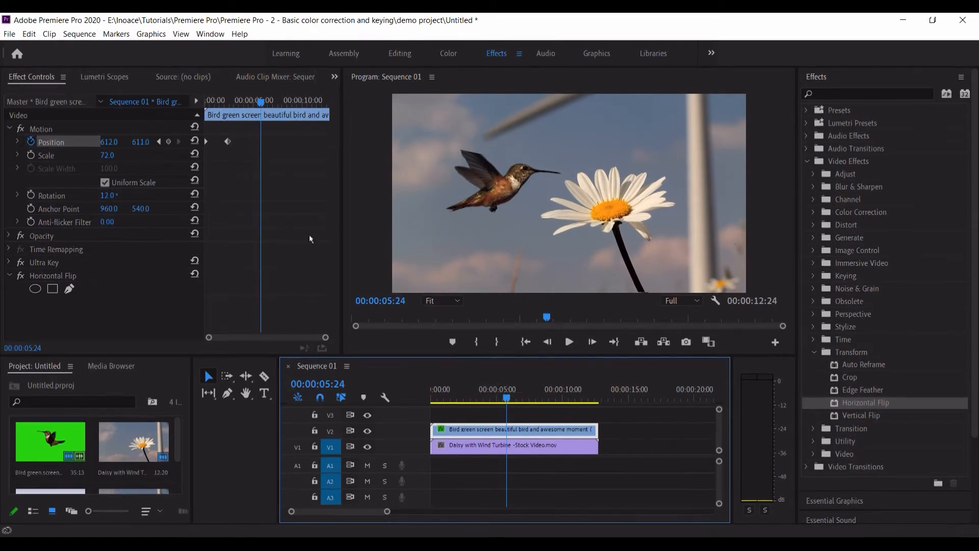
Create a new adjustment layer at 1920 x 1080, 30.00 fps, with square pixels
left_click(348, 56)
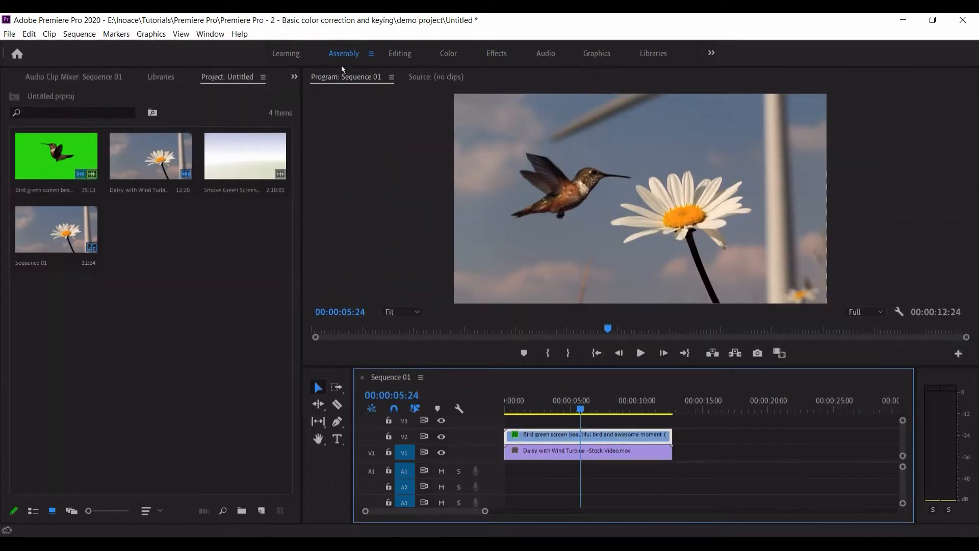
right_click(163, 236)
mouse_move(284, 289)
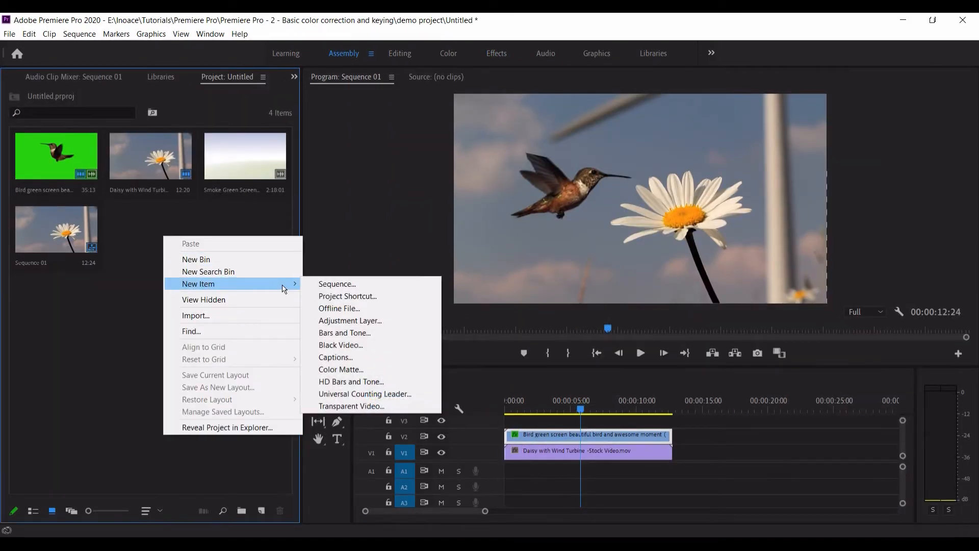
left_click(368, 321)
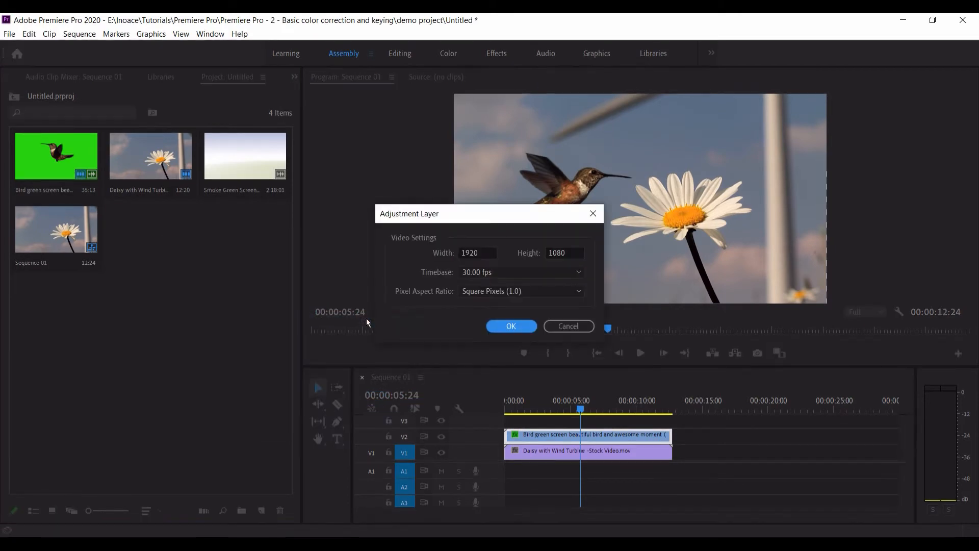
left_click(490, 327)
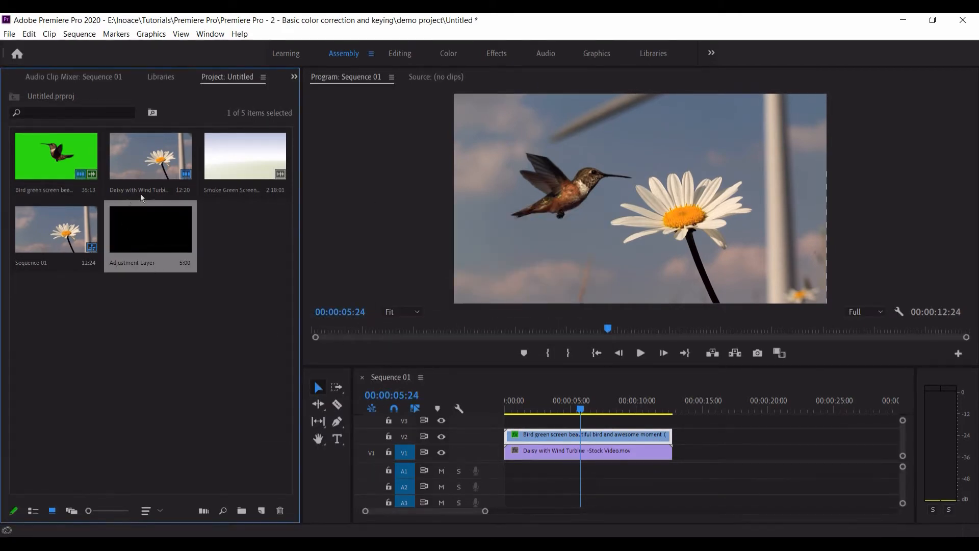
Place the adjustment layer at the start of track V3 and extend it to the end of the clips below
left_click_drag(351, 367, 345, 275)
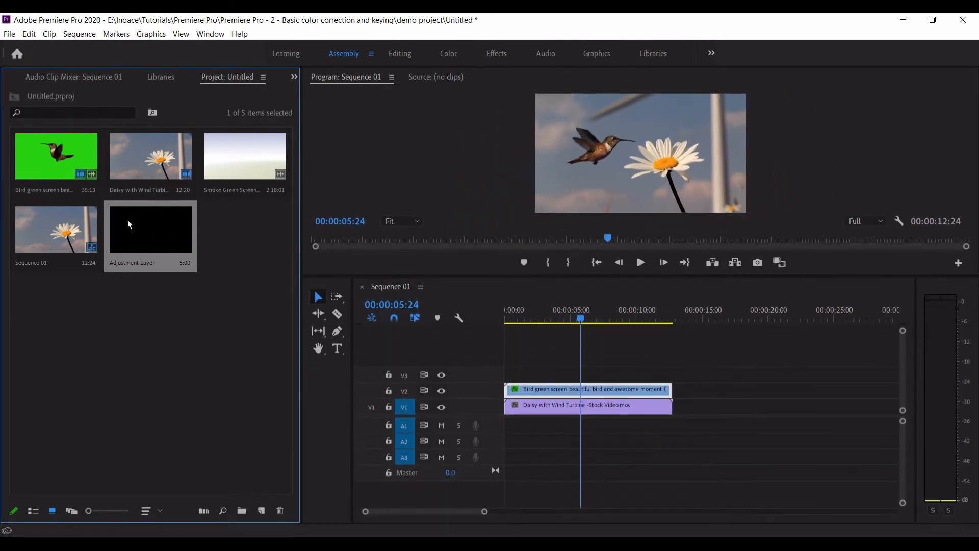
left_click_drag(471, 330, 509, 380)
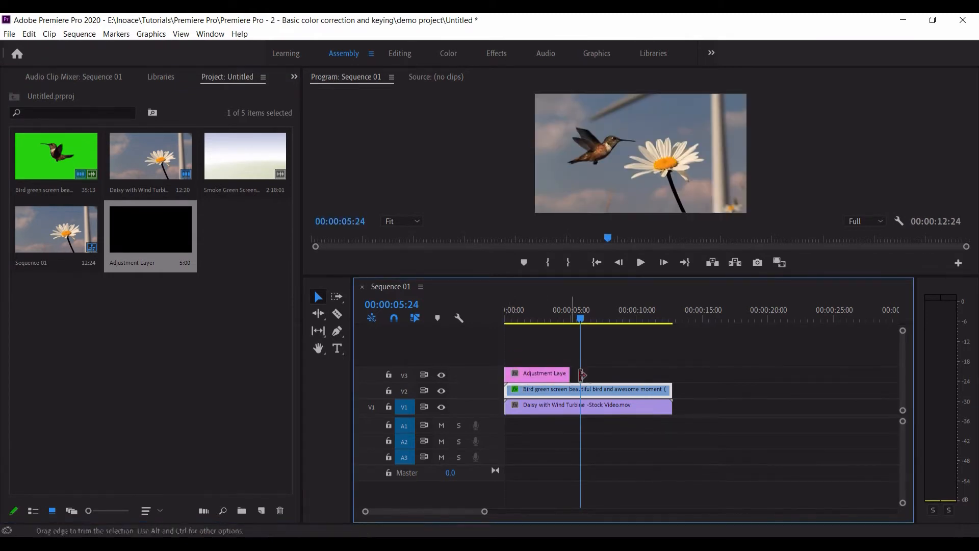
left_click_drag(568, 372, 667, 376)
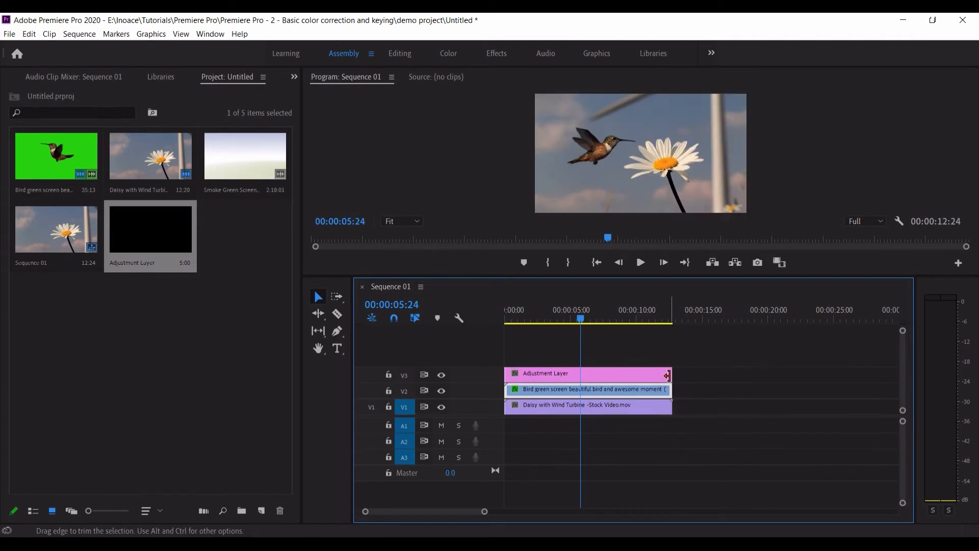
Select the adjustment layer and preview several Lumetri creative looks, from CineSpace2383sRGB6bit through the Fuji ETERNA 250D variants
left_click(553, 372)
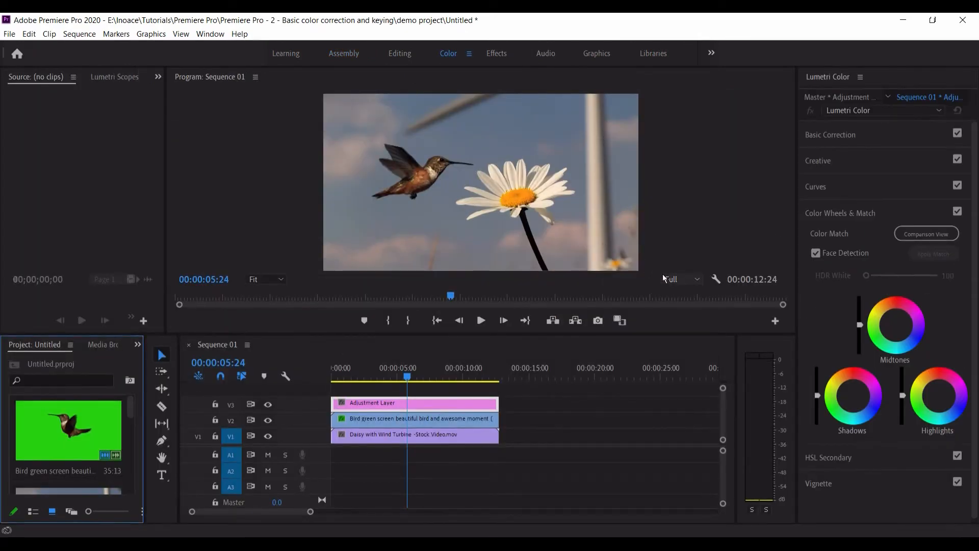
left_click(820, 212)
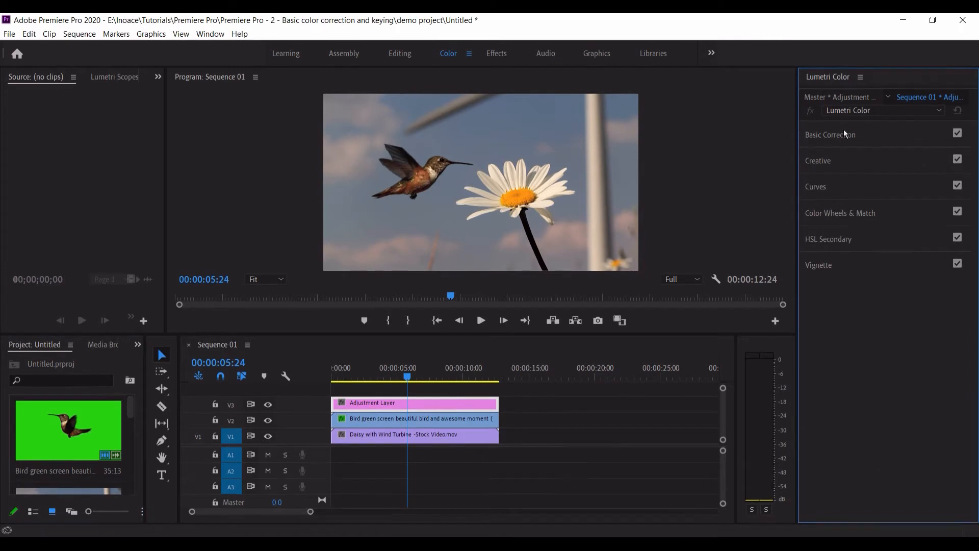
left_click(840, 160)
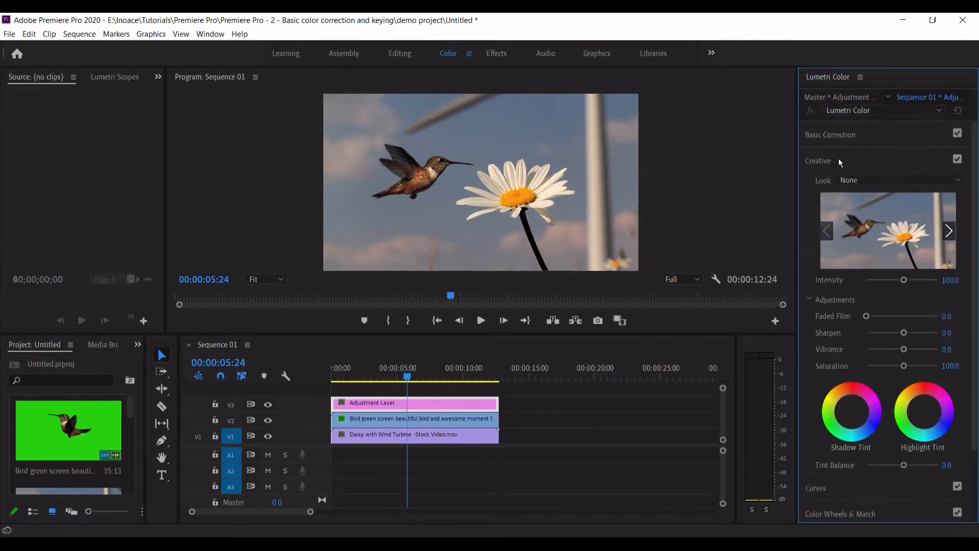
left_click(948, 231)
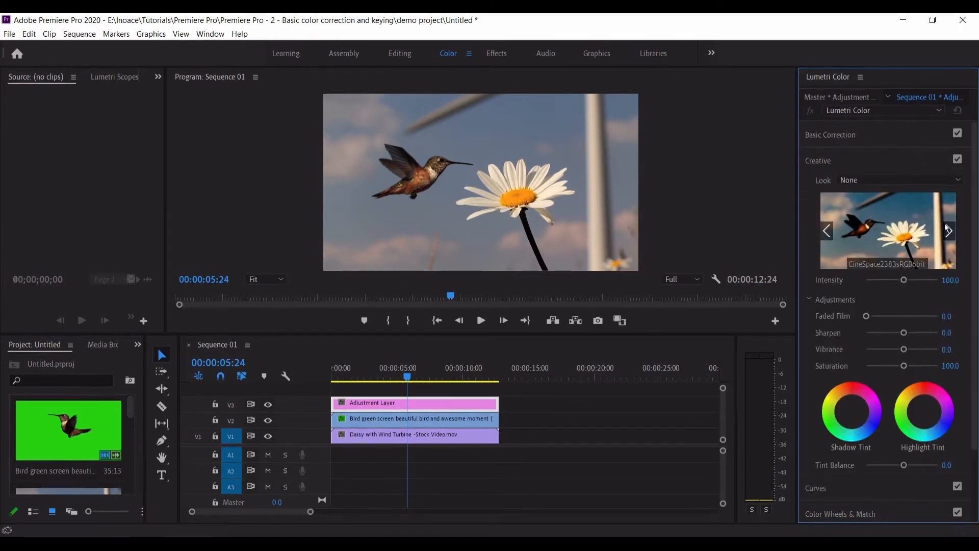
left_click(950, 231)
left_click(949, 231)
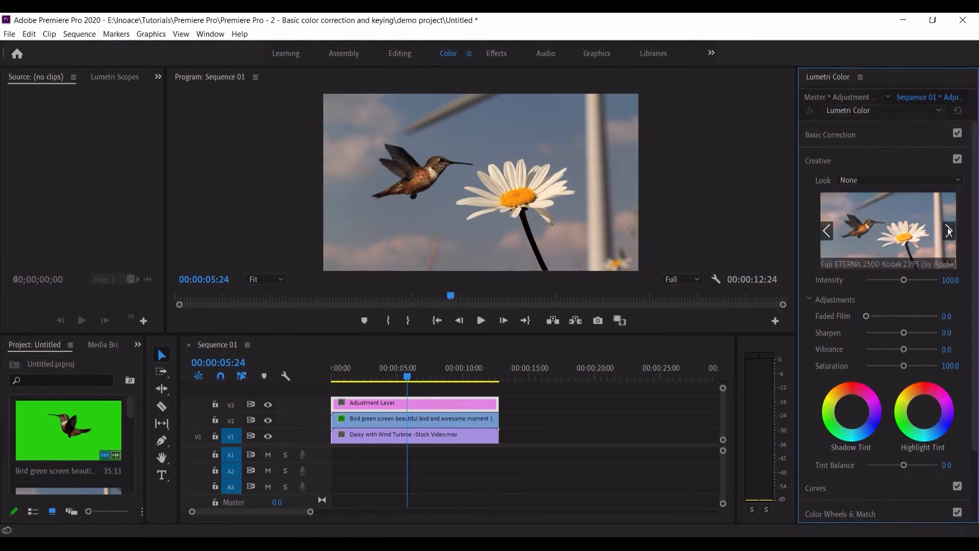
left_click(828, 233)
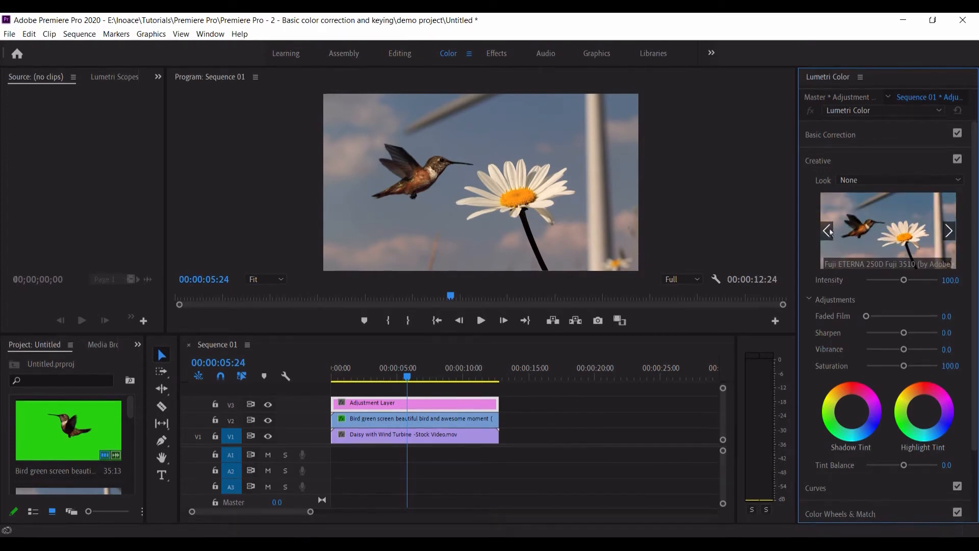
Try the Fuji ETERNA 250D Kodak 2395 look on the adjustment layer and replace it with SL BIG HDR
left_click(848, 180)
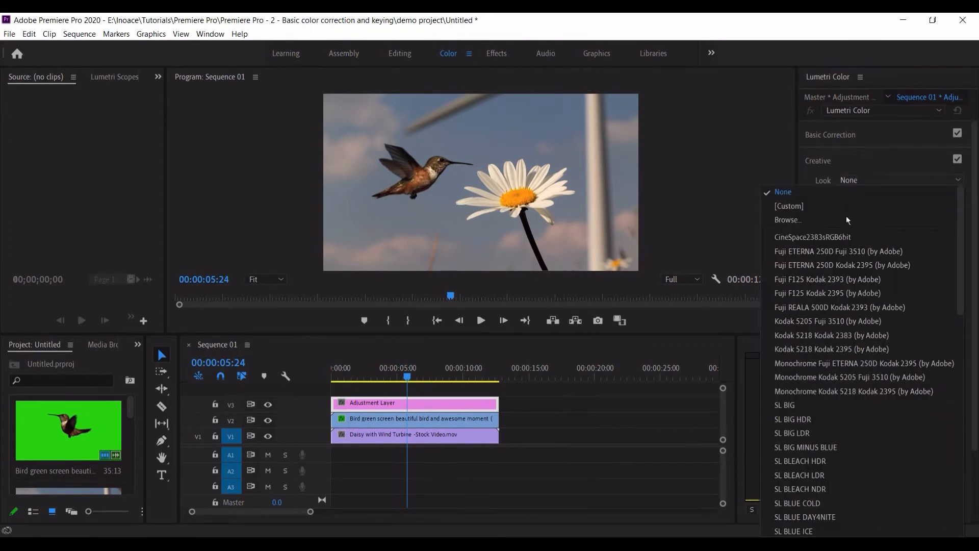
left_click(839, 264)
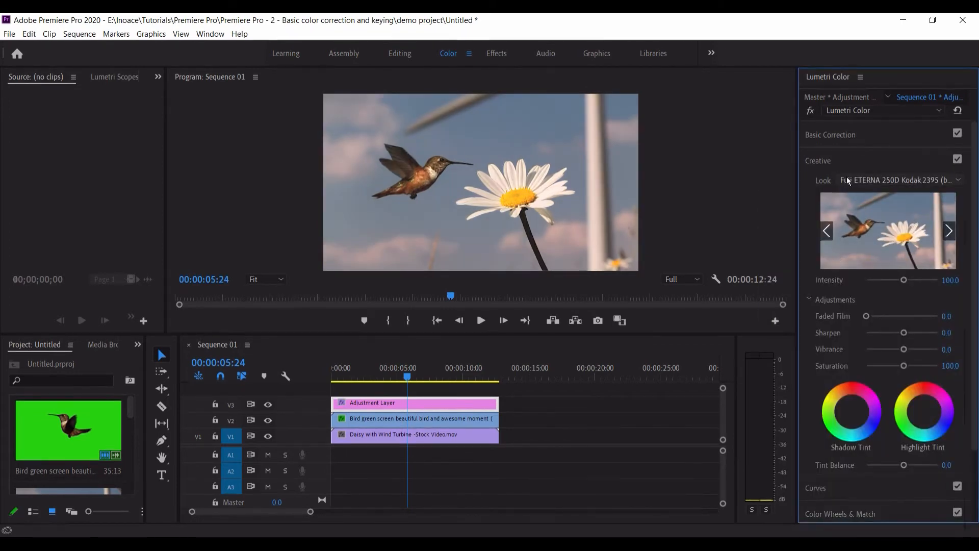
left_click(848, 180)
left_click(825, 342)
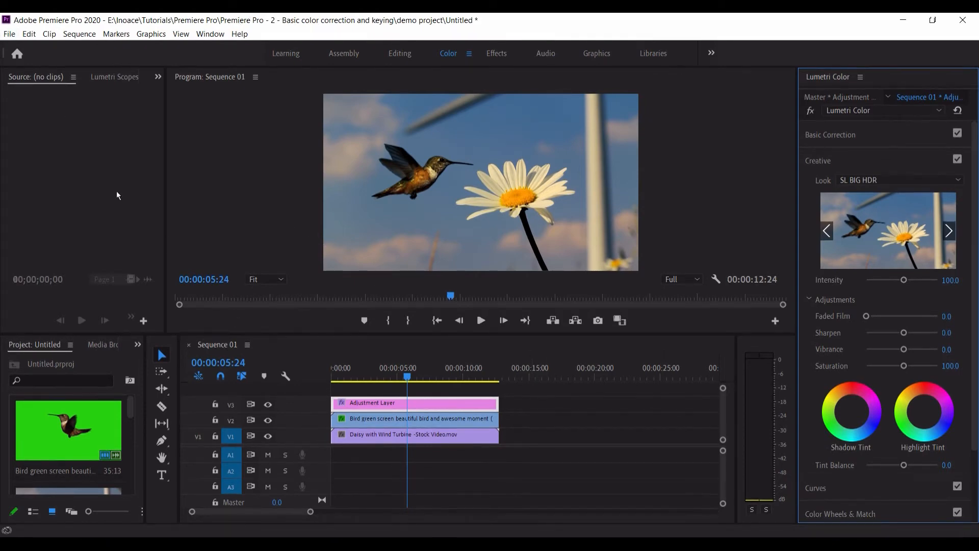
Add the Smoke Green Screen Background clip at the start of track V3, moving the adjustment layer up to V4 to make room
left_click_drag(102, 334, 108, 190)
scroll(87, 331, "down", 3)
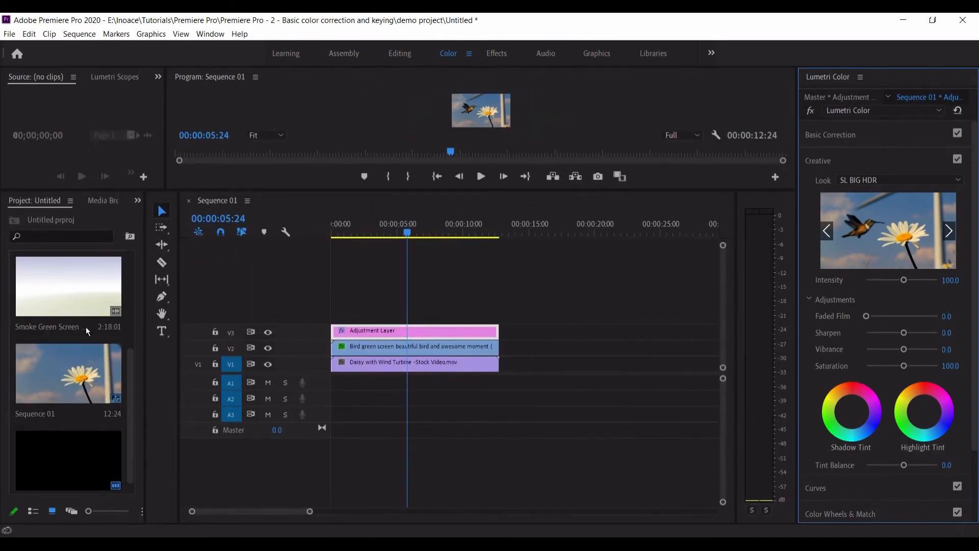
left_click_drag(67, 293, 500, 349)
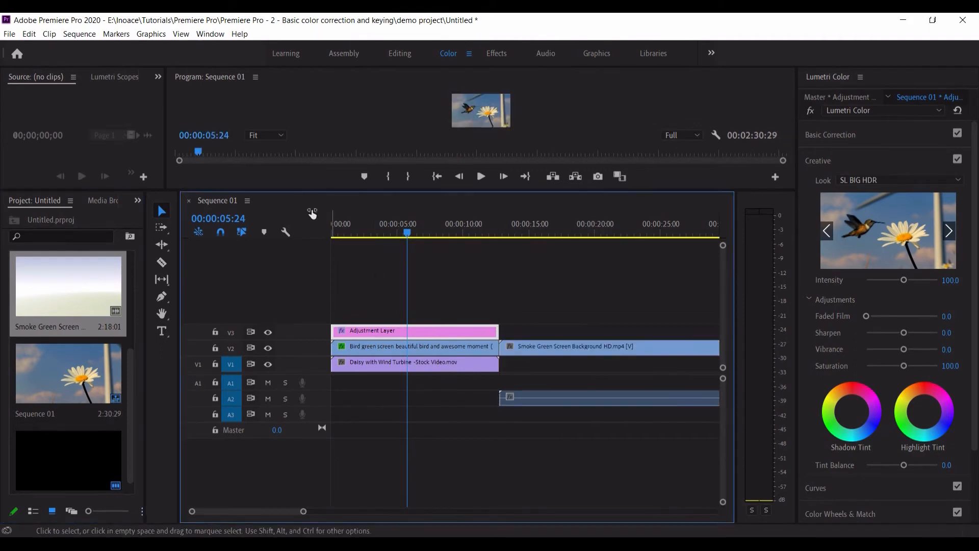
left_click_drag(251, 197, 269, 278)
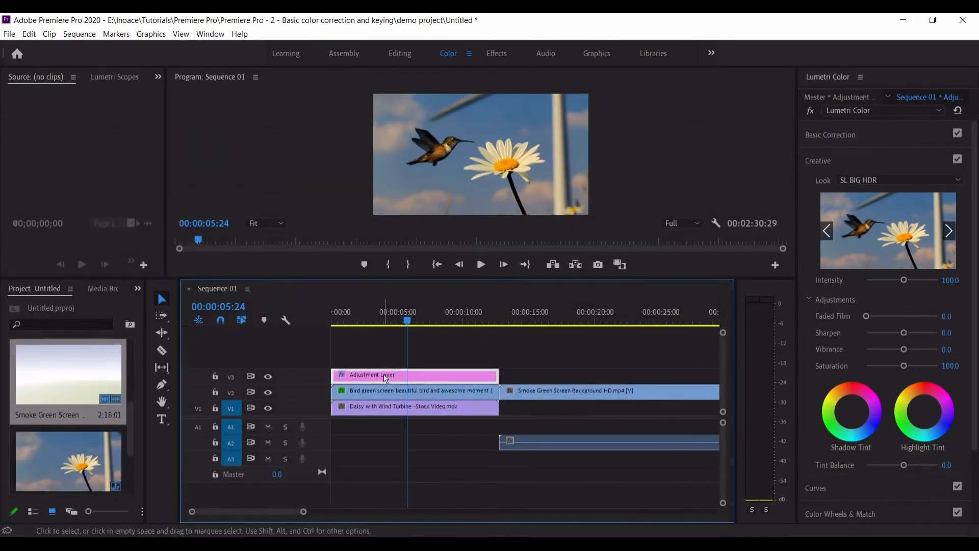
left_click_drag(384, 375, 385, 358)
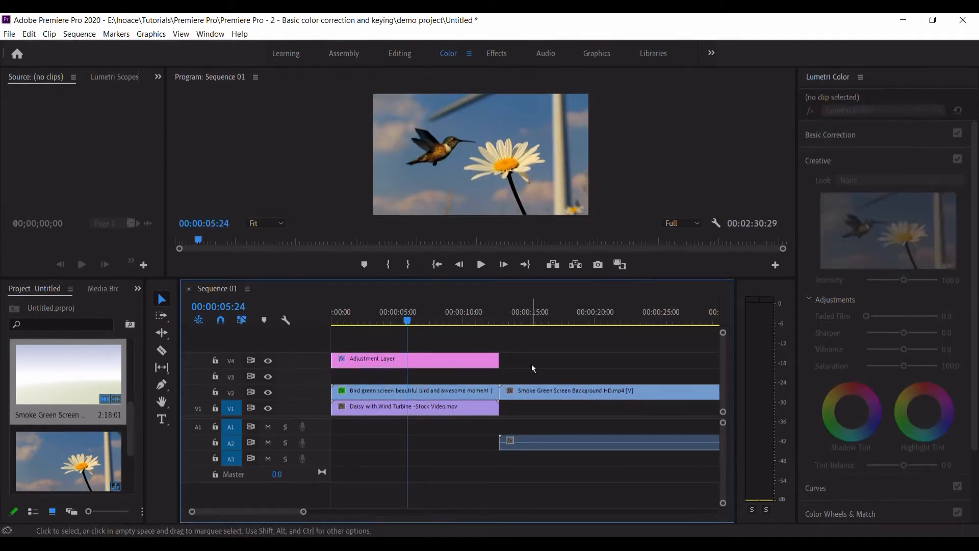
left_click_drag(536, 393, 366, 380)
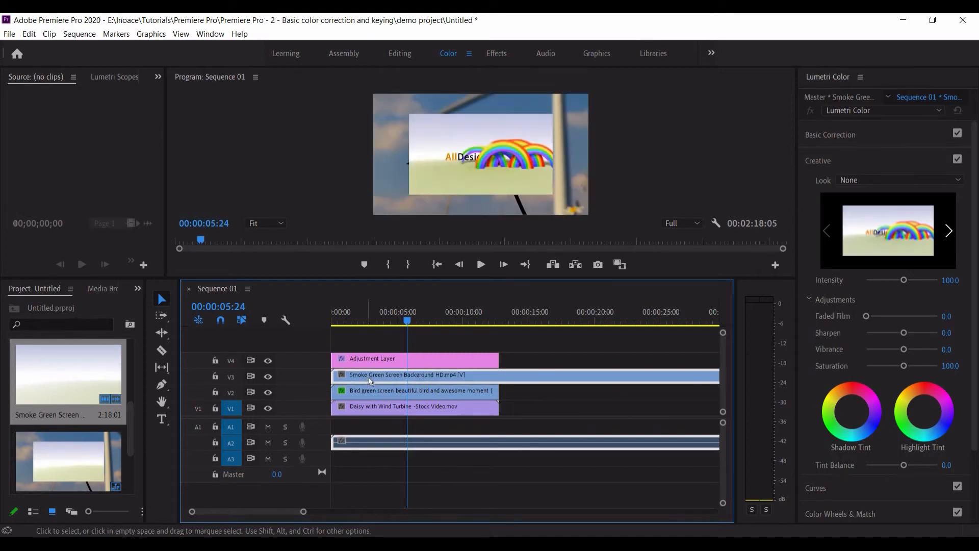
Cut the smoke clip at 00:00:19:24, delete the part before the cut, and move the remainder to the sequence start
left_click_drag(405, 317, 593, 322)
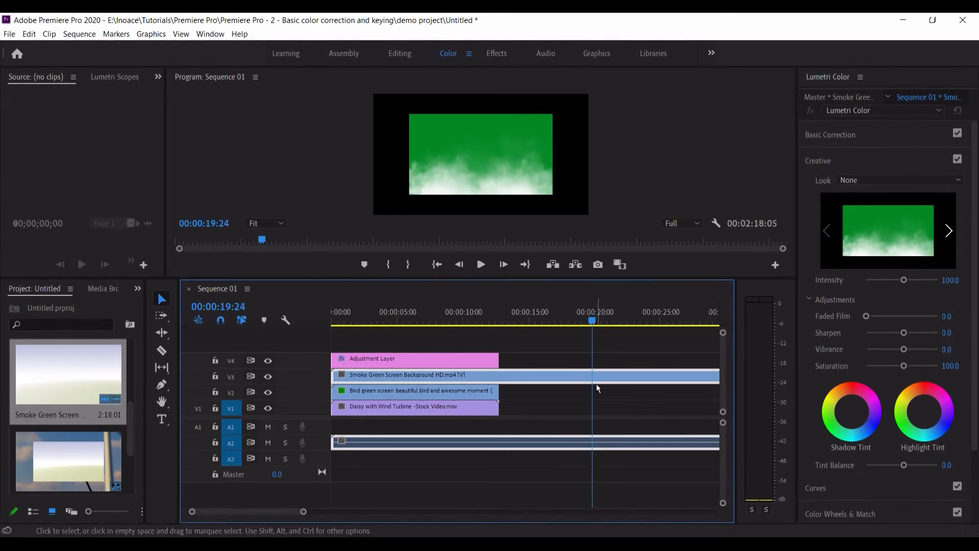
left_click(84, 35)
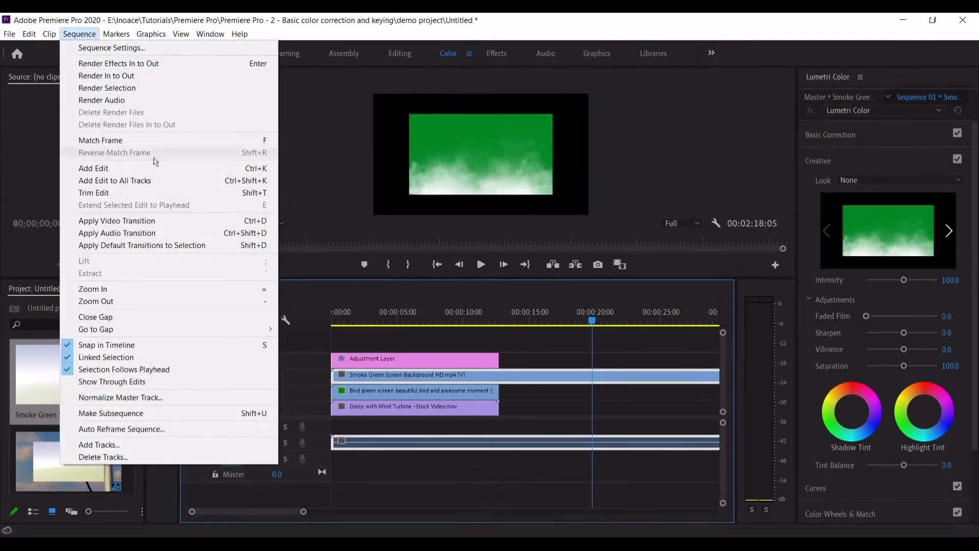
left_click(206, 184)
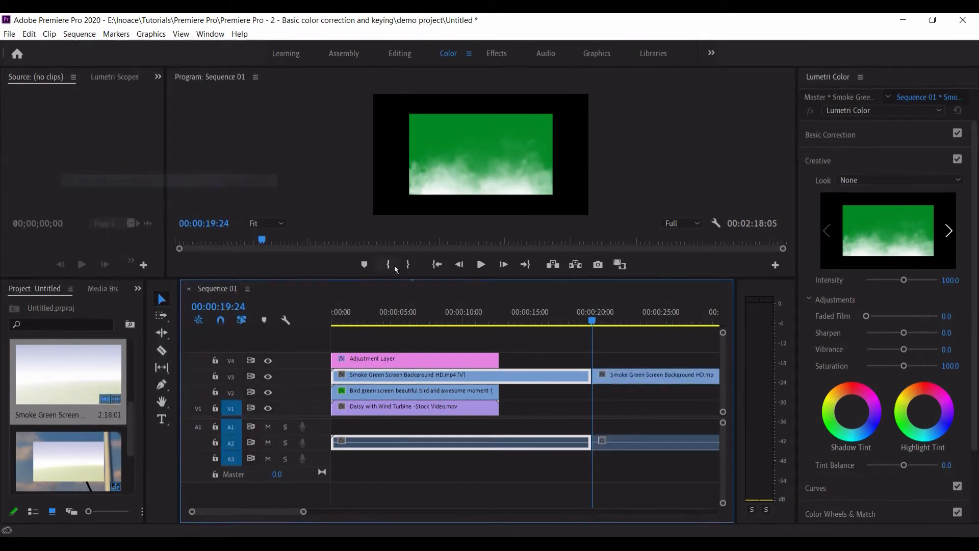
key("Delete")
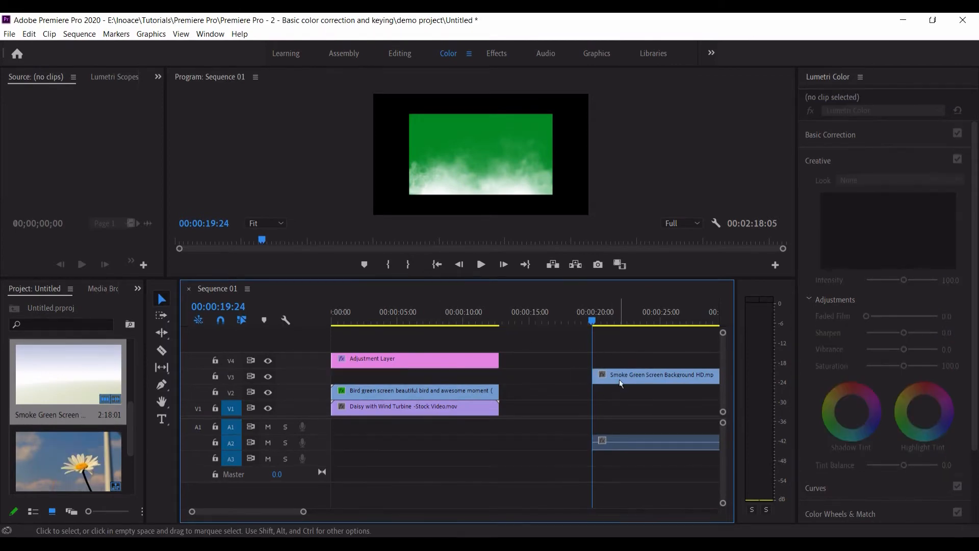
left_click_drag(599, 376, 360, 382)
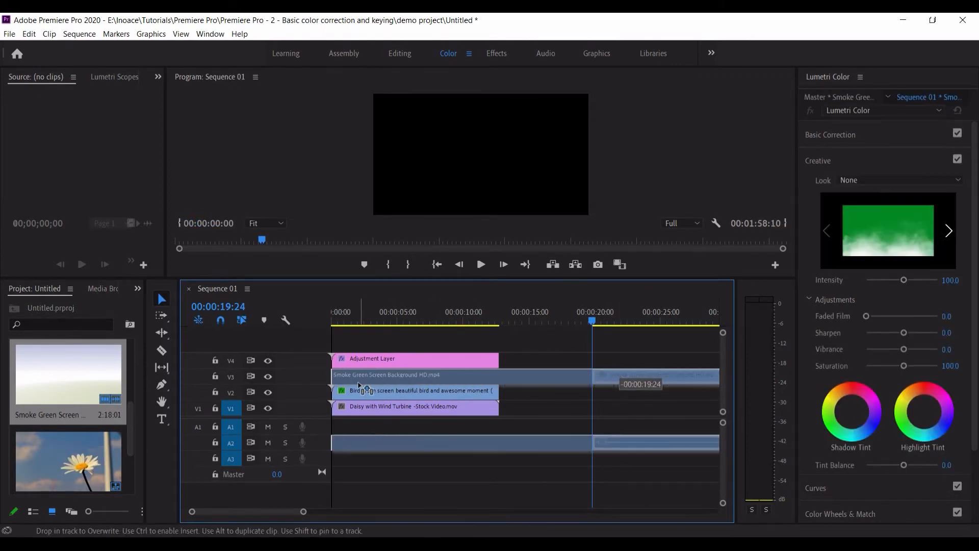
Cut the smoke clip at 00:00:12:24, where the other clips end, and remove the excess after the cut
left_click_drag(355, 320, 500, 320)
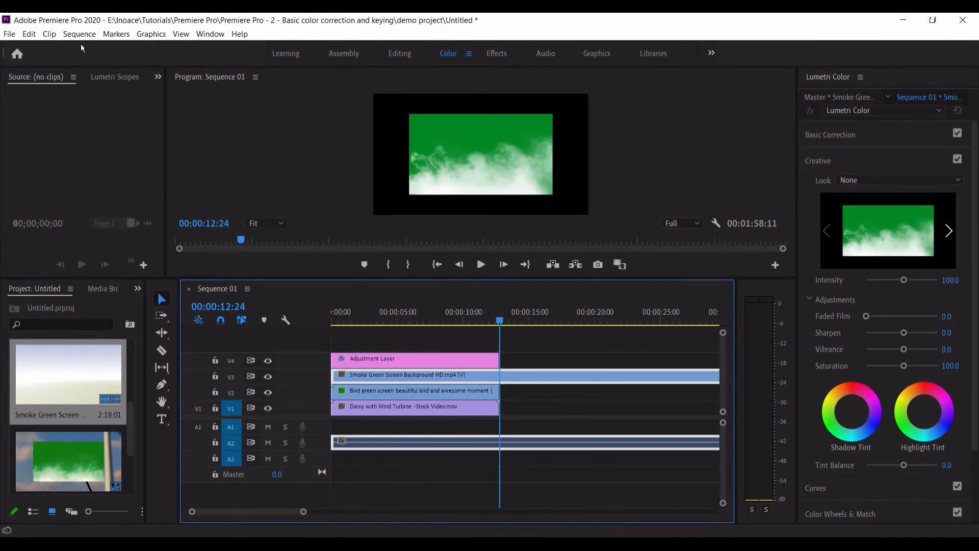
left_click(79, 33)
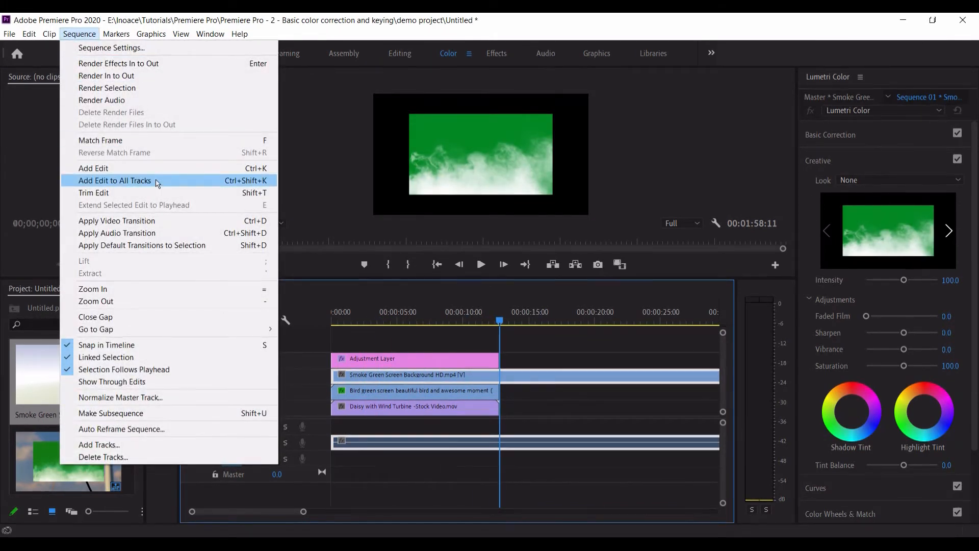
left_click(157, 181)
left_click(542, 372)
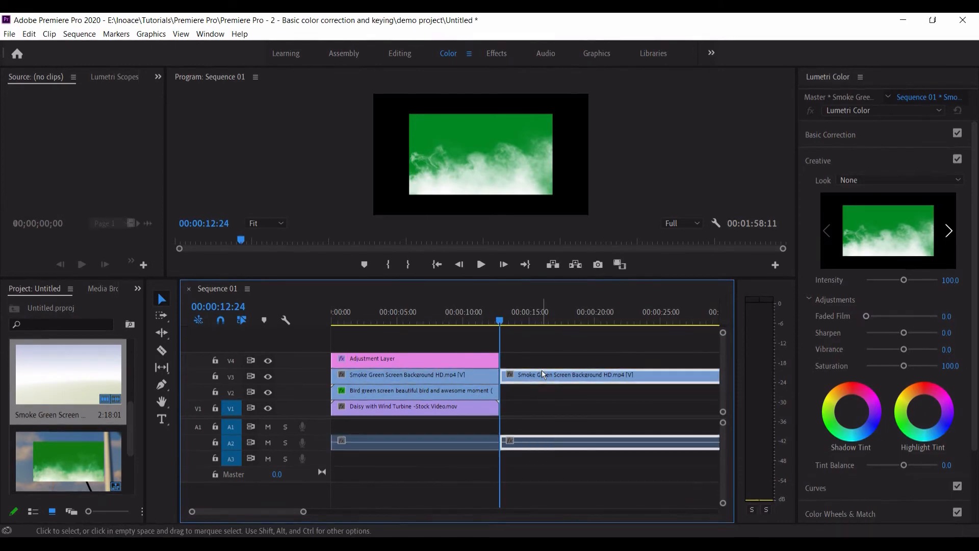
Unlink the smoke clip's audio from its video
right_click(427, 442)
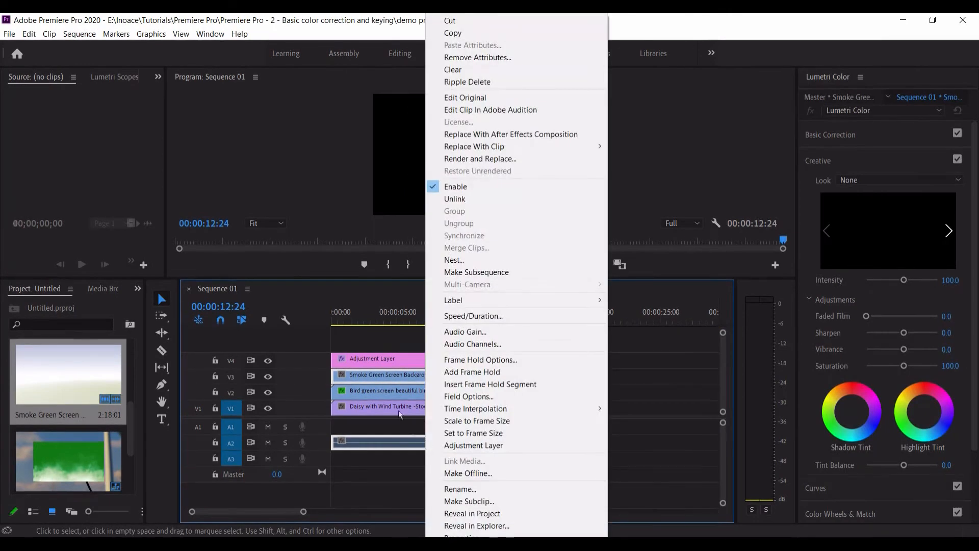
left_click(439, 199)
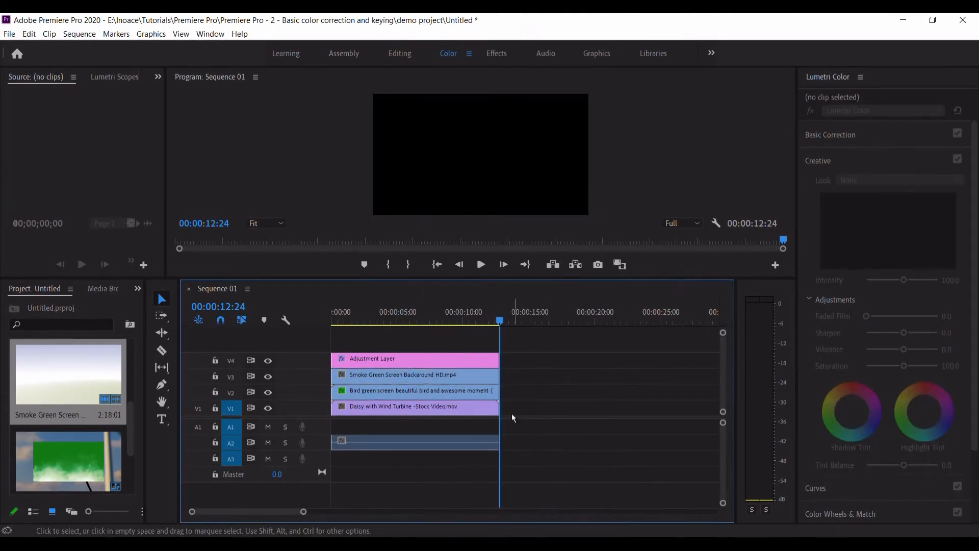
Delete the smoke clip's unlinked audio from track A2 and set the smoke video's scale to 158
left_click(488, 437)
key("Delete")
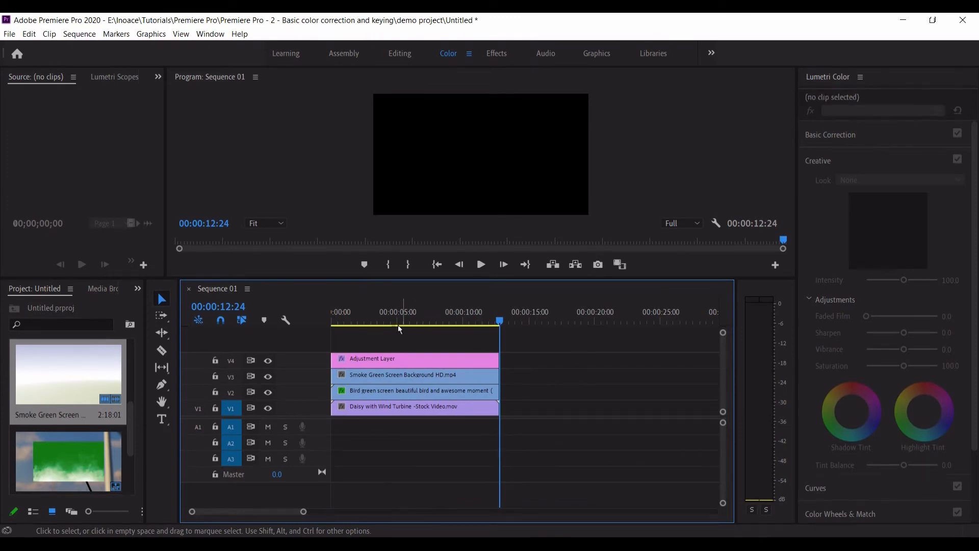
left_click(359, 319)
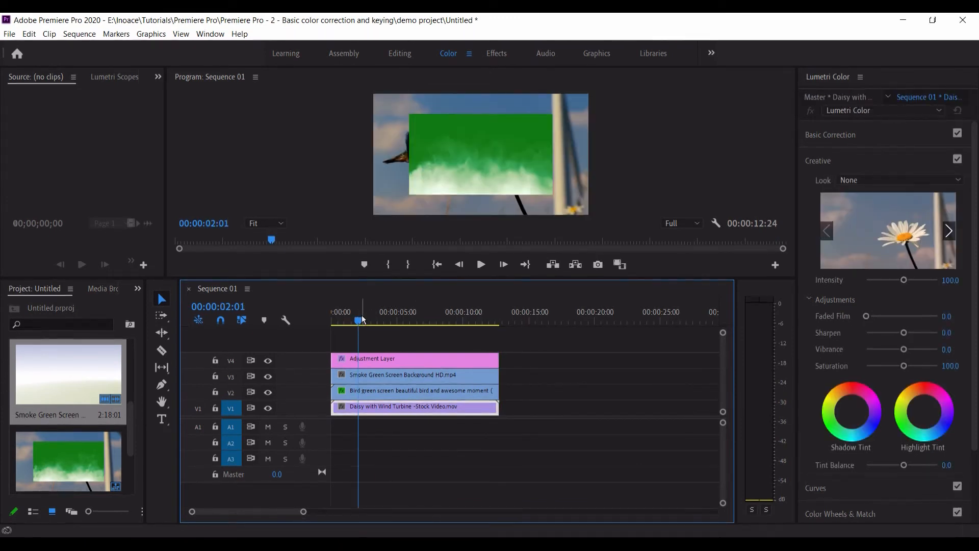
left_click(371, 375)
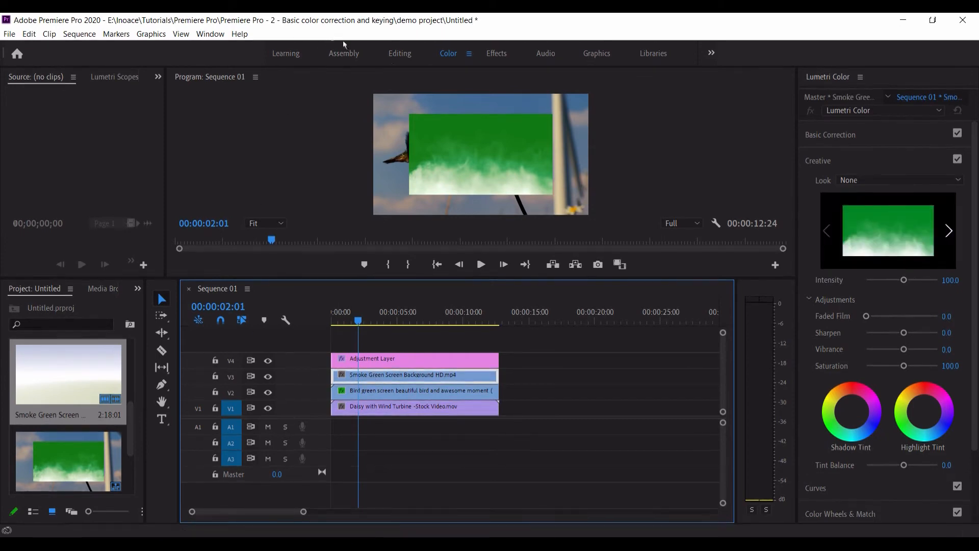
left_click(398, 56)
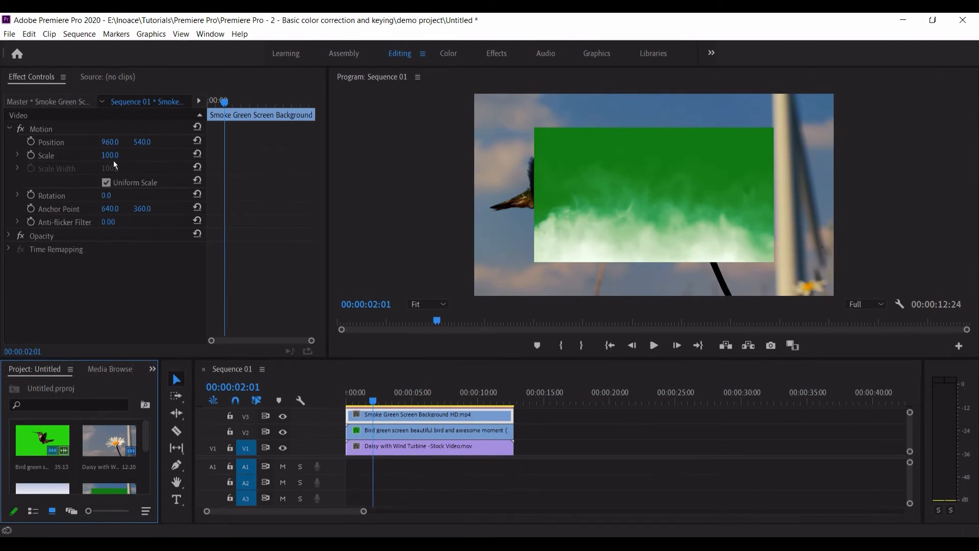
mouse_move(111, 157)
left_mouse_down()
mouse_move(142, 157)
mouse_move(120, 157)
left_mouse_up()
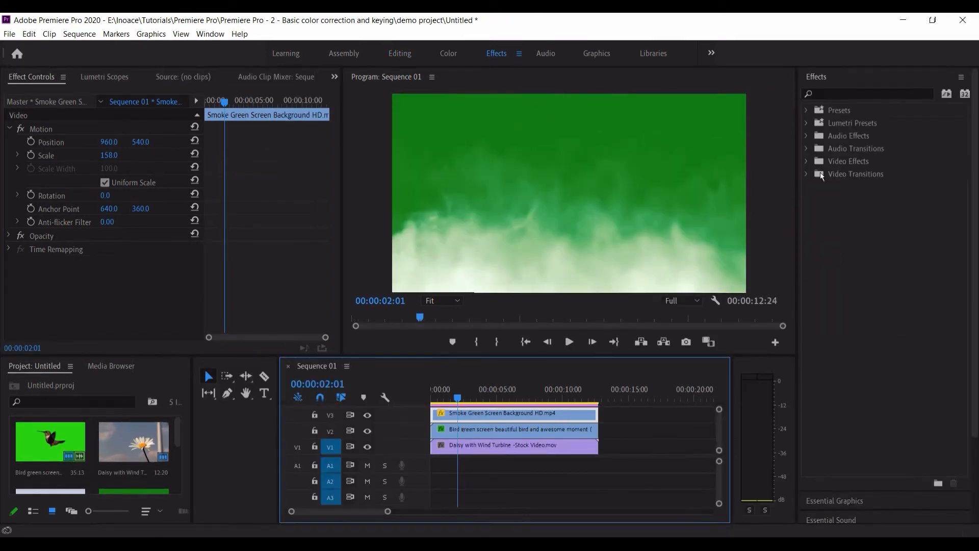
Apply the Ultra Key effect to the smoke clip and sample its green background as the key color
left_click(806, 162)
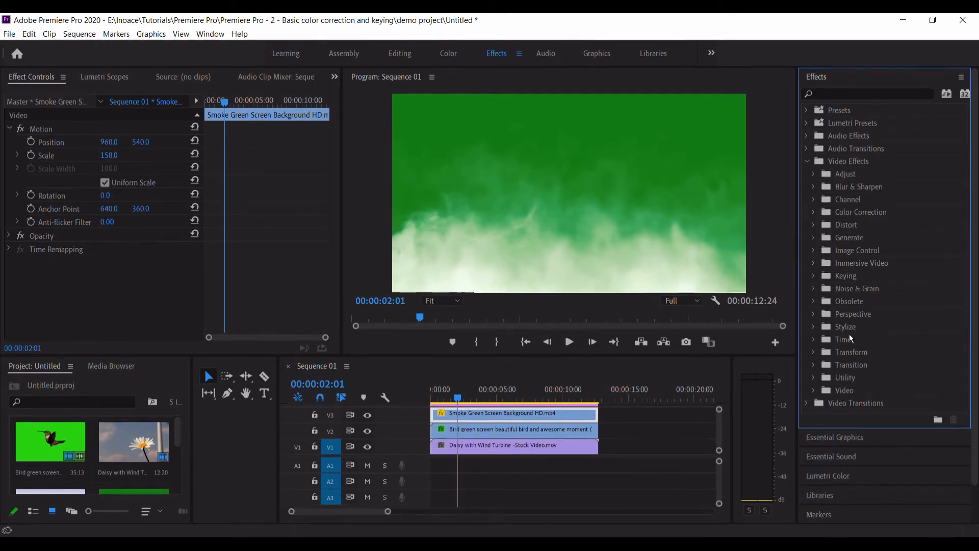
left_click(818, 275)
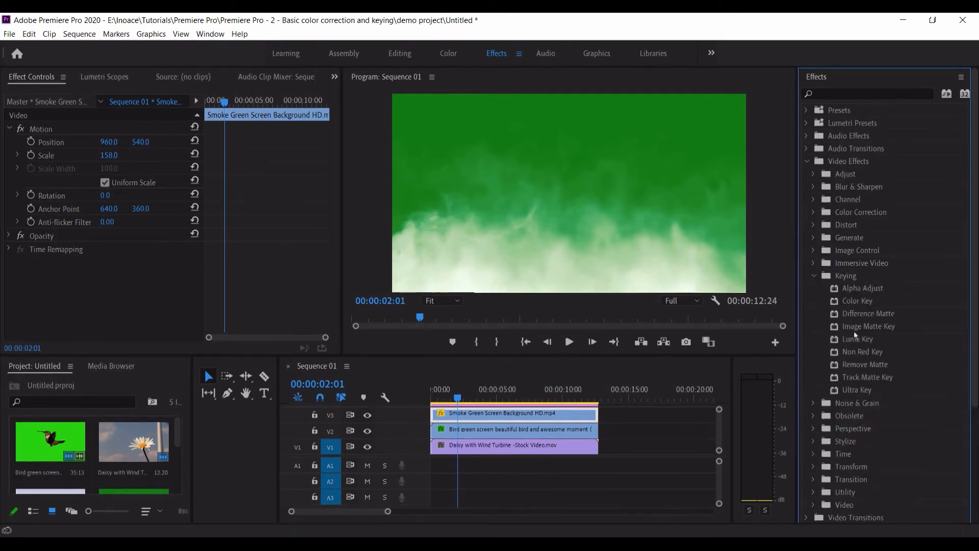
left_click_drag(833, 387, 585, 411)
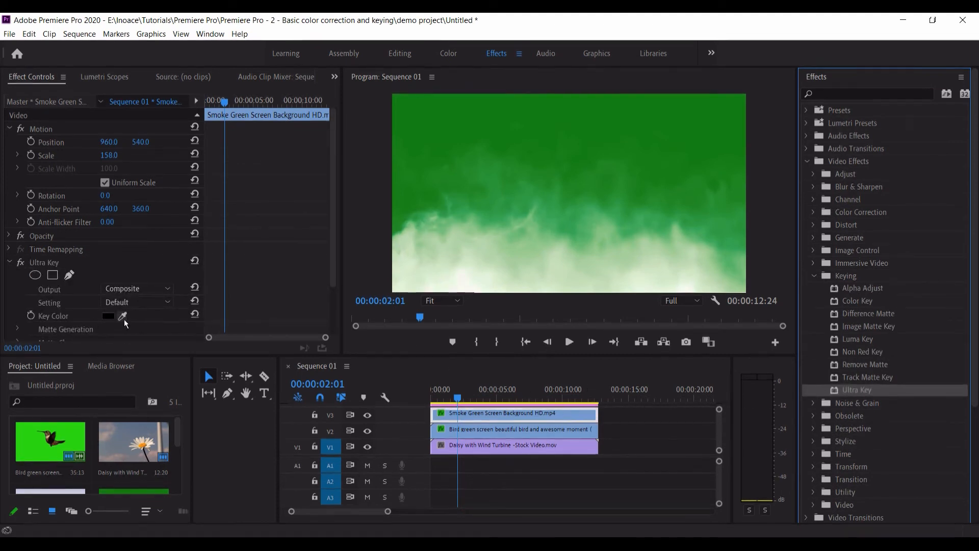
left_click(123, 316)
left_click(478, 95)
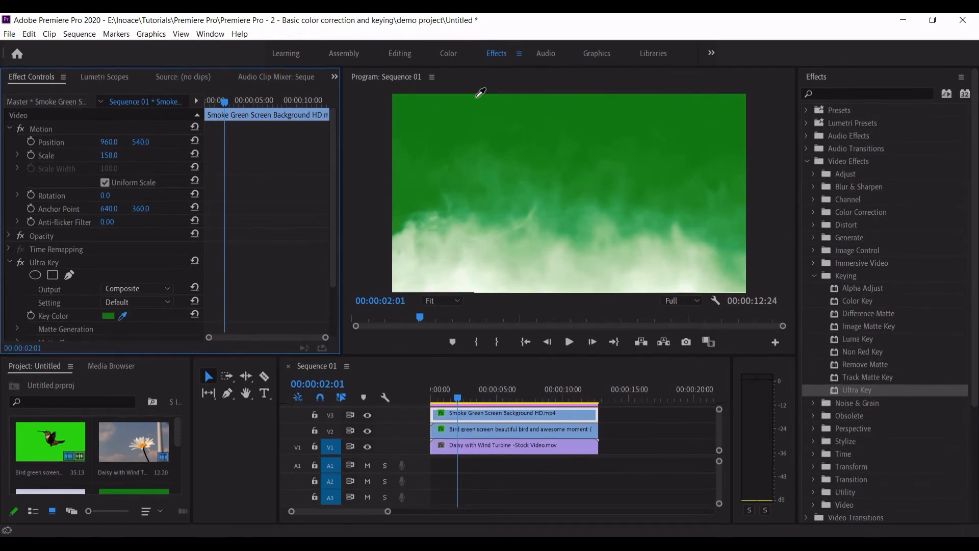
left_click(417, 103)
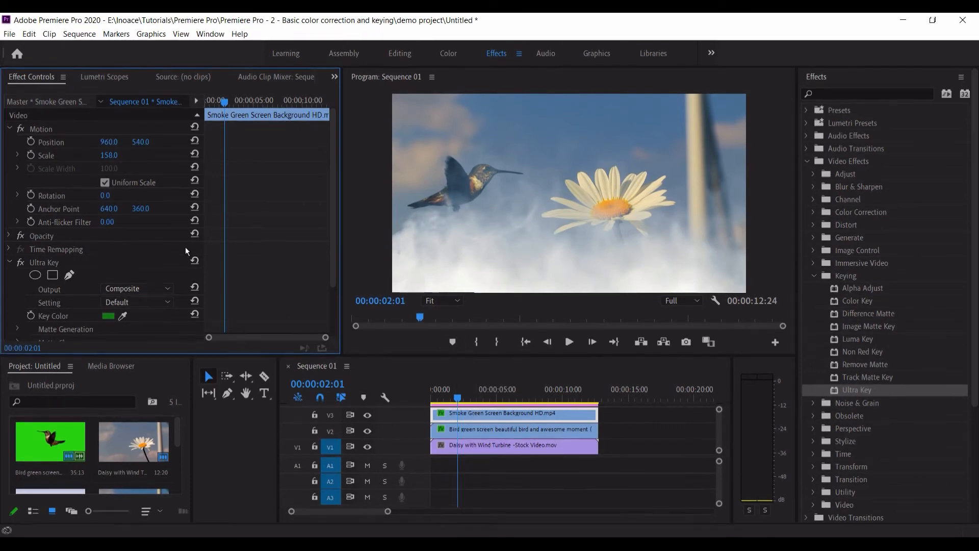
Set the smoke clip's opacity to 13% at 00:00:02:01 and its vertical position to 678
left_click(10, 262)
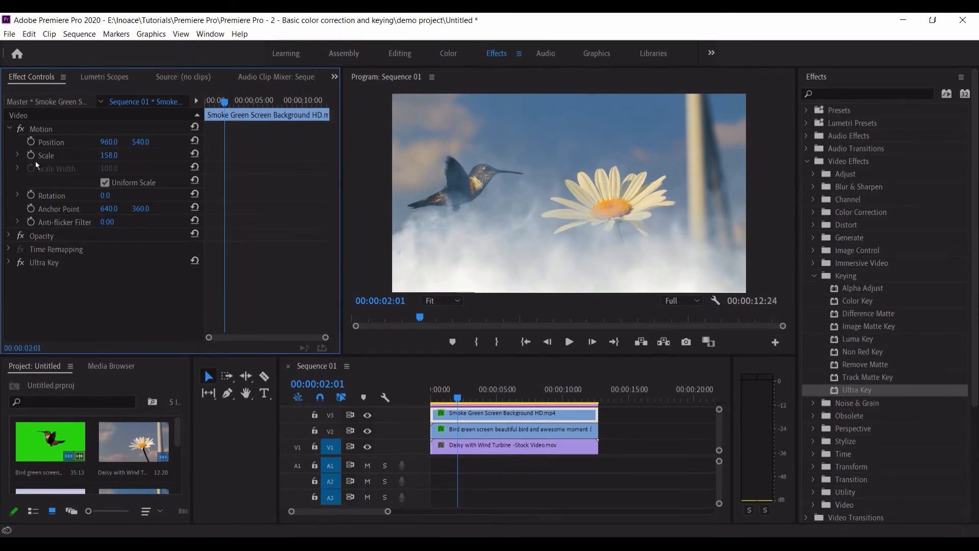
left_click(9, 236)
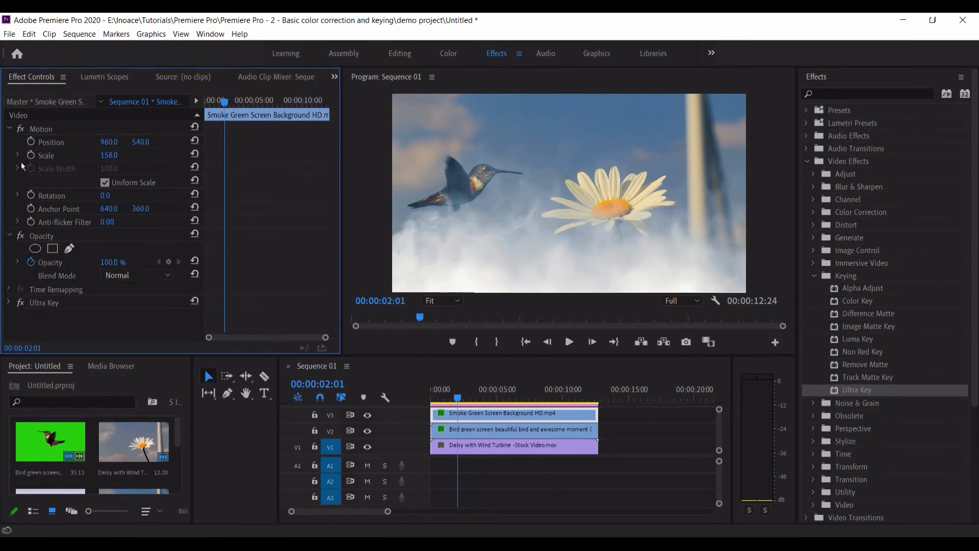
left_click(9, 129)
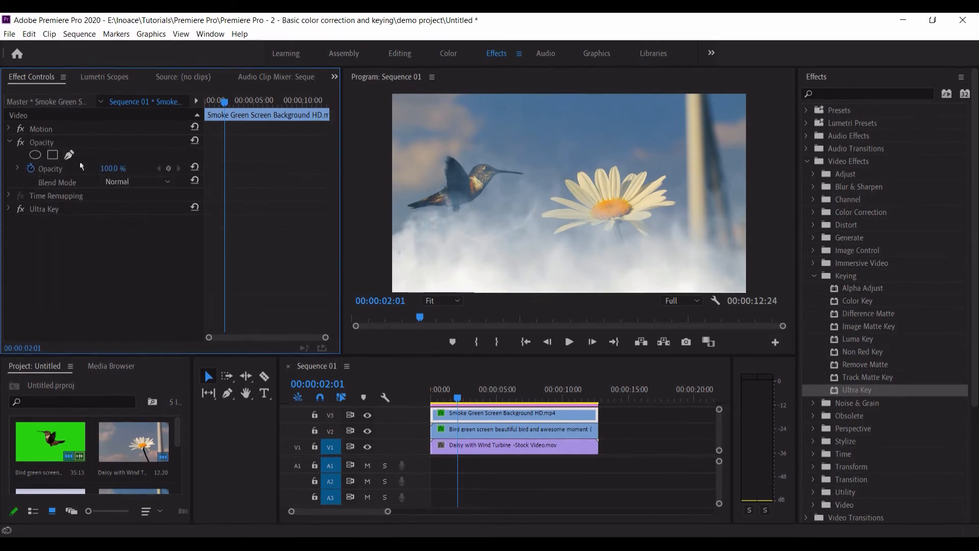
left_click_drag(109, 168, 65, 168)
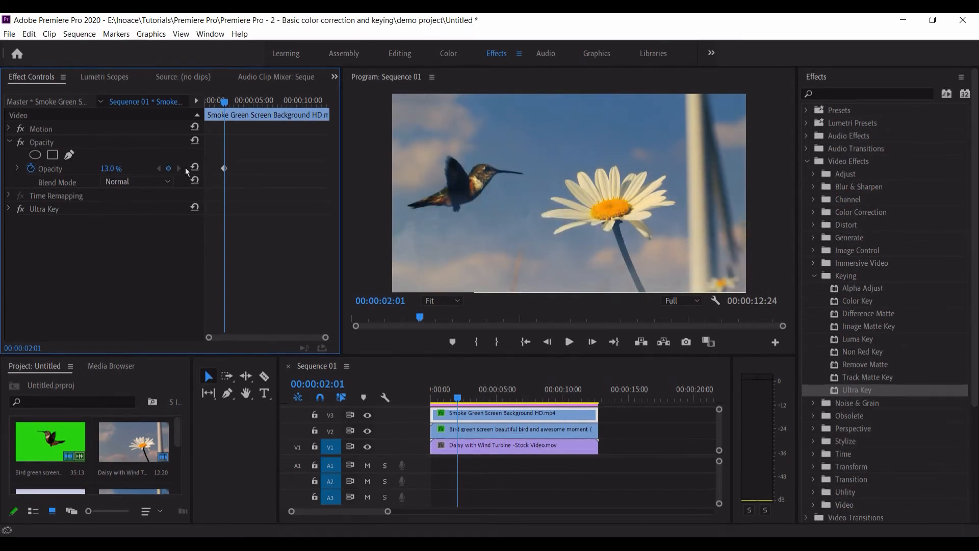
left_click(9, 129)
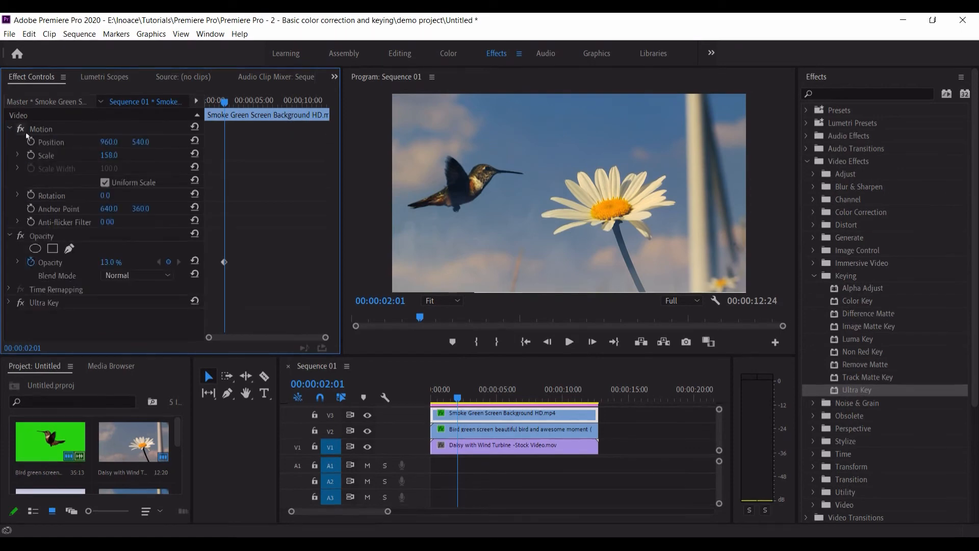
left_click_drag(141, 143, 205, 143)
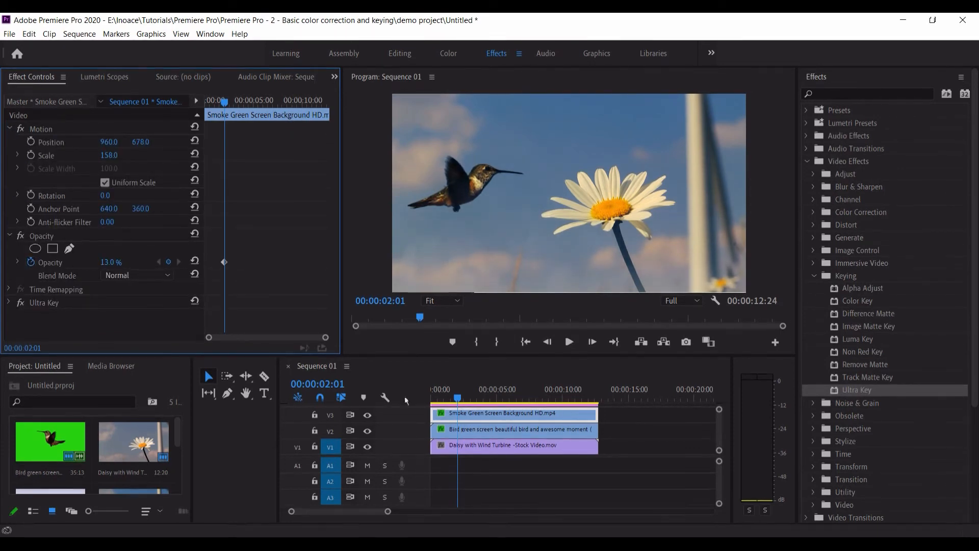
Keyframe the smoke clip's opacity to 5% at 00:00:06:15 and play back the fade
left_click(439, 399)
left_click_drag(440, 398, 518, 397)
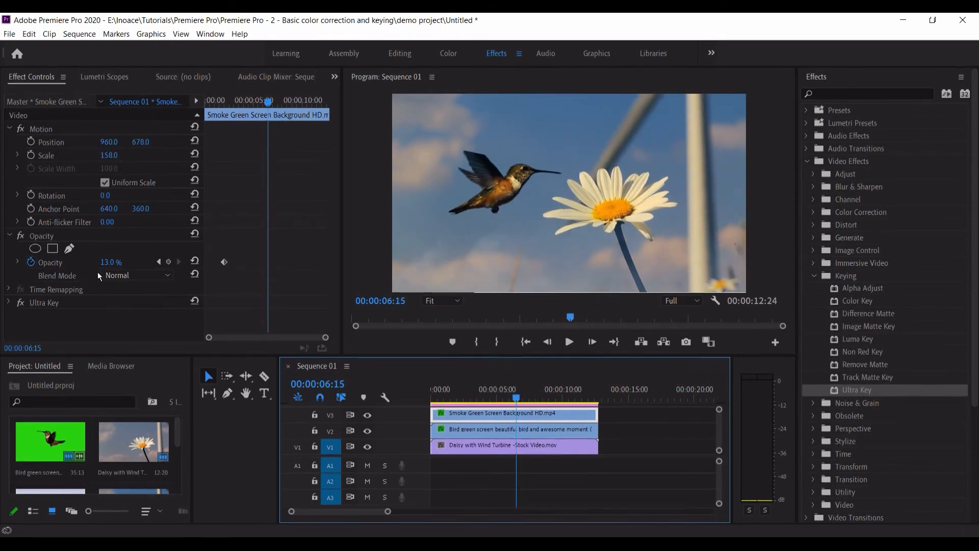
left_click(109, 263)
type("5")
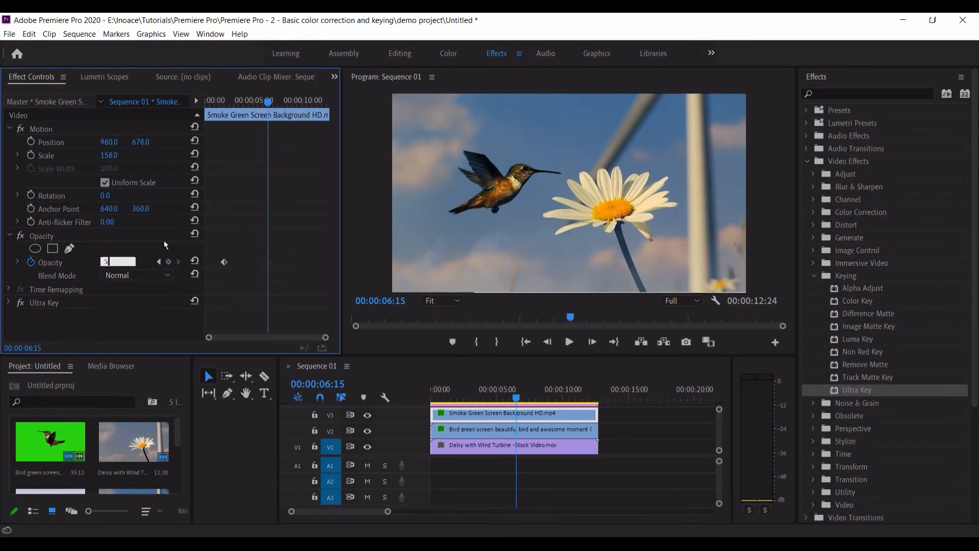
key("Return")
key("space")
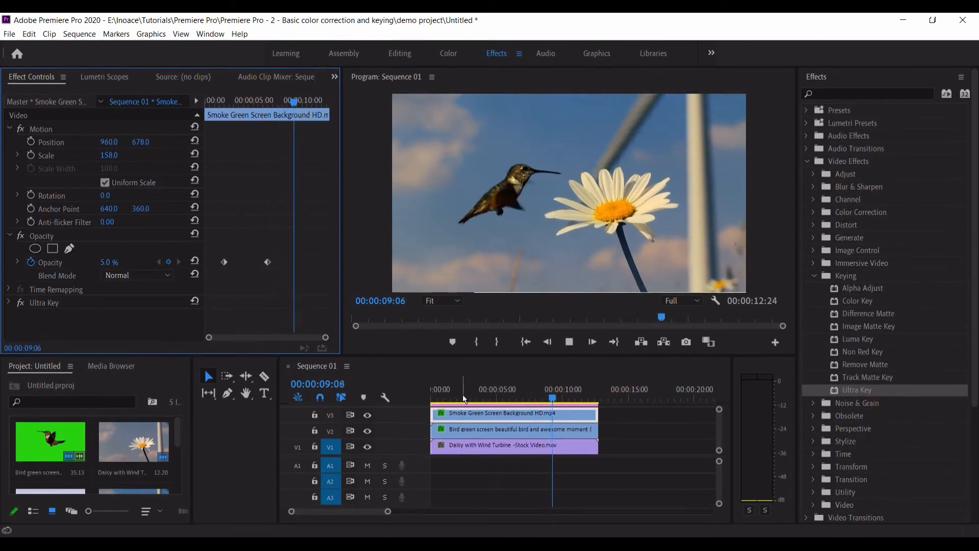
left_click(480, 398)
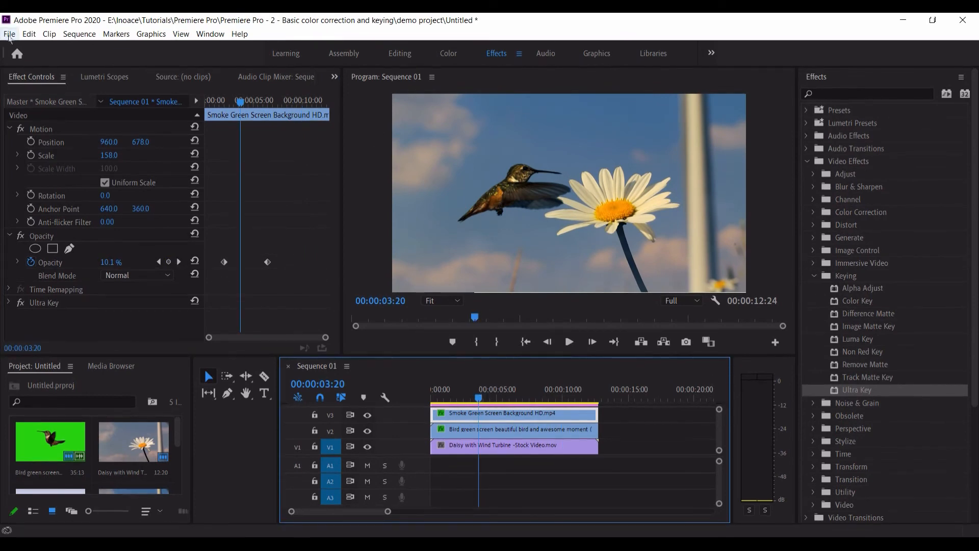
Open the media export settings for the sequence and choose H.264 as the format
left_click(9, 34)
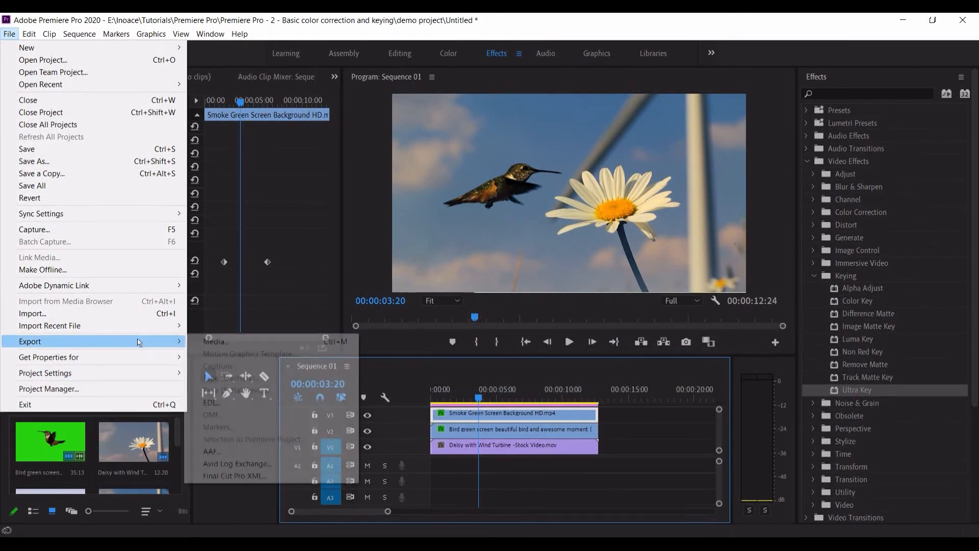
mouse_move(138, 341)
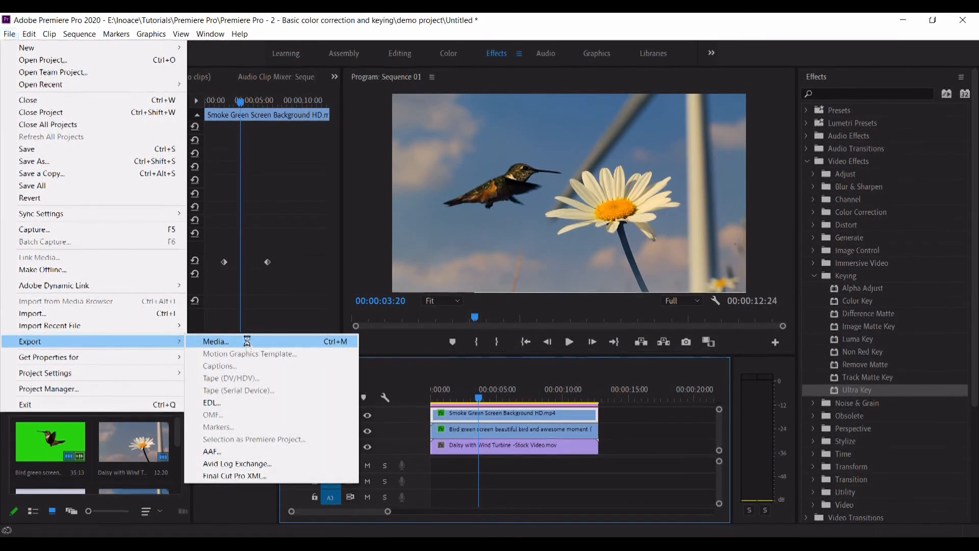
left_click(248, 345)
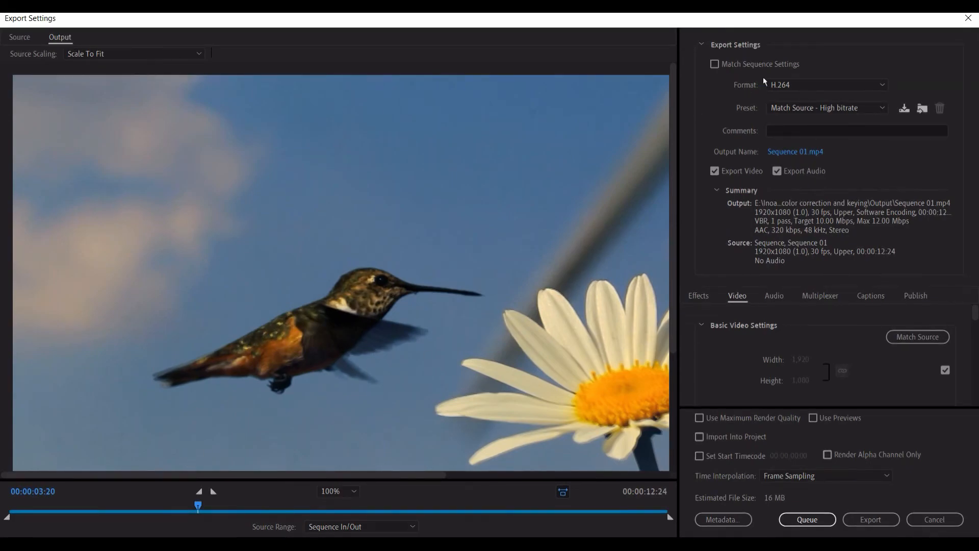
left_click(791, 85)
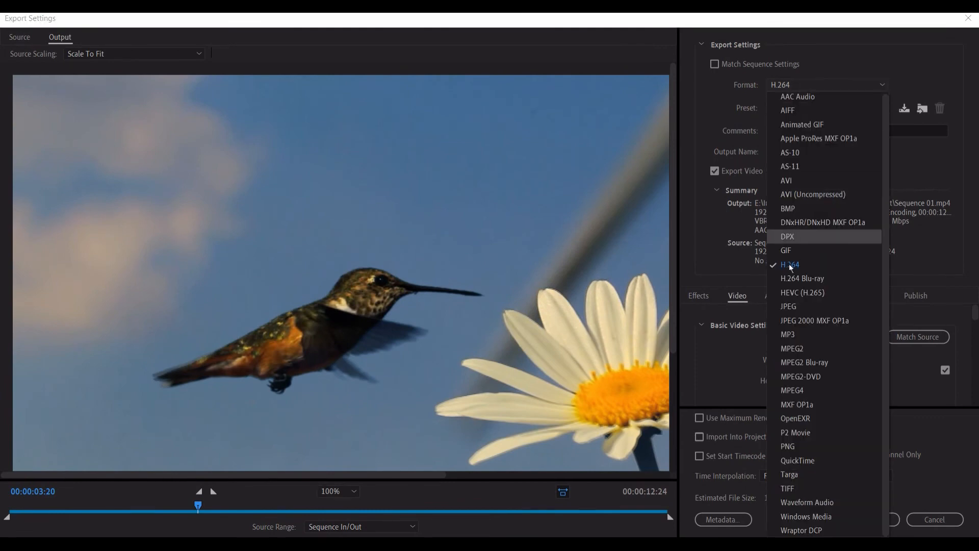
left_click(791, 265)
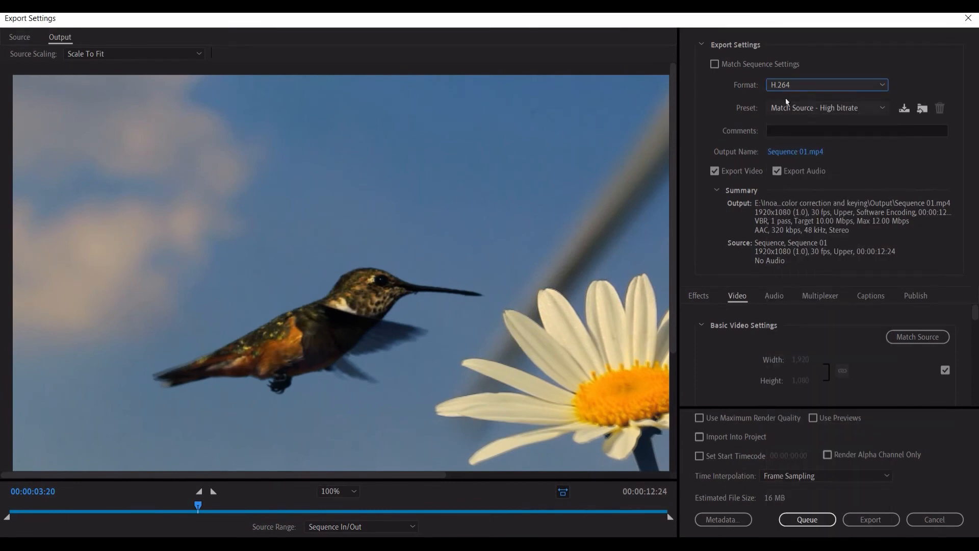
left_click(786, 153)
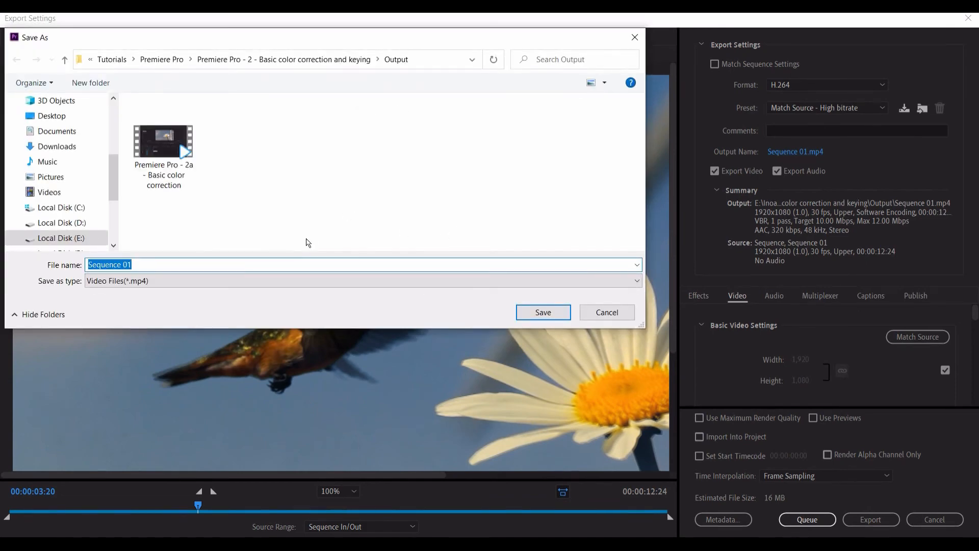
type("when o")
key("BackSpace")
type("you want to save")
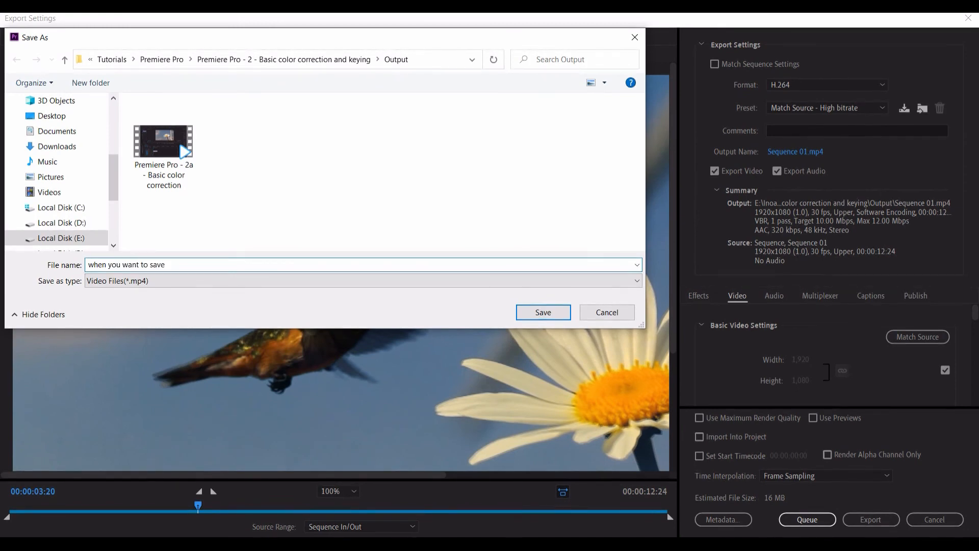
left_click(587, 313)
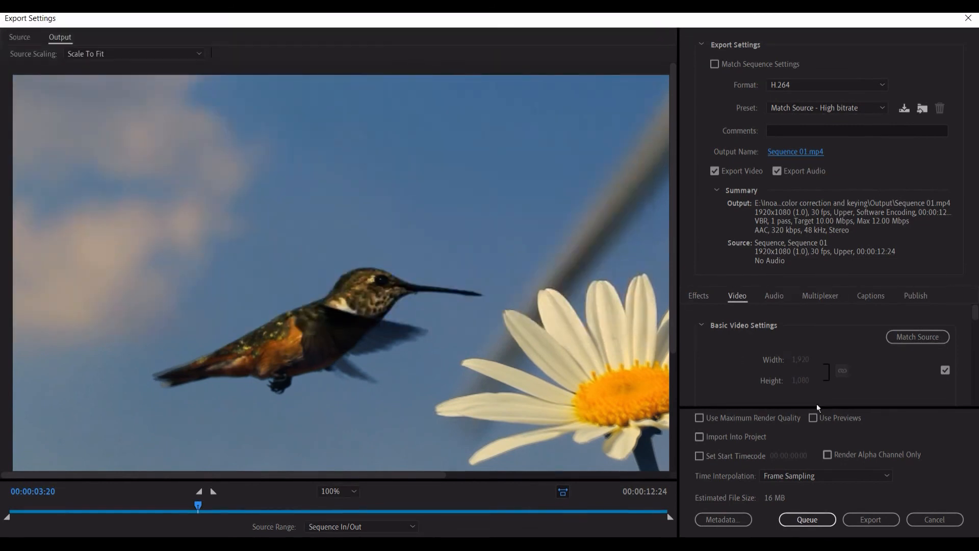
Set the video bitrate encoding to CBR with a target bitrate of 8 Mbps and export the sequence
scroll(772, 332, "down", 6)
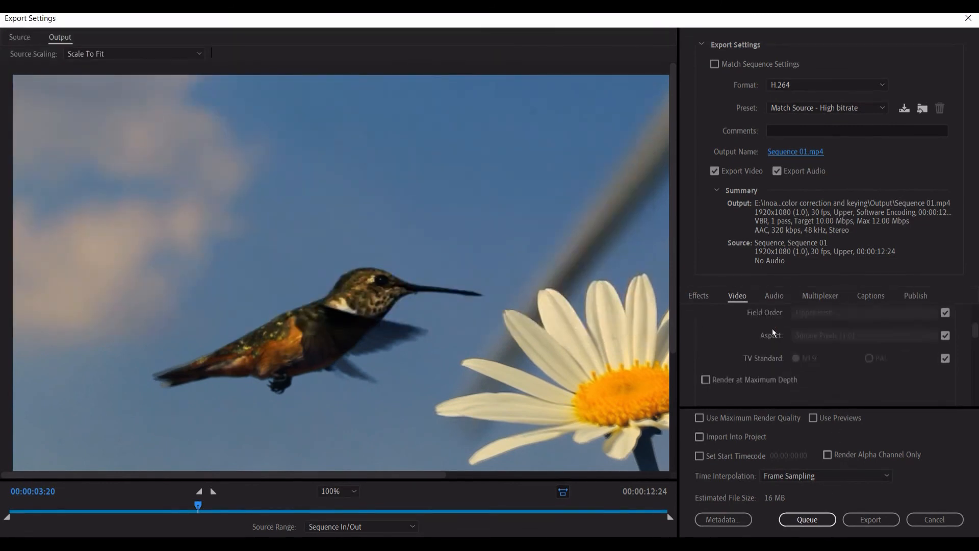
scroll(773, 335, "down", 2)
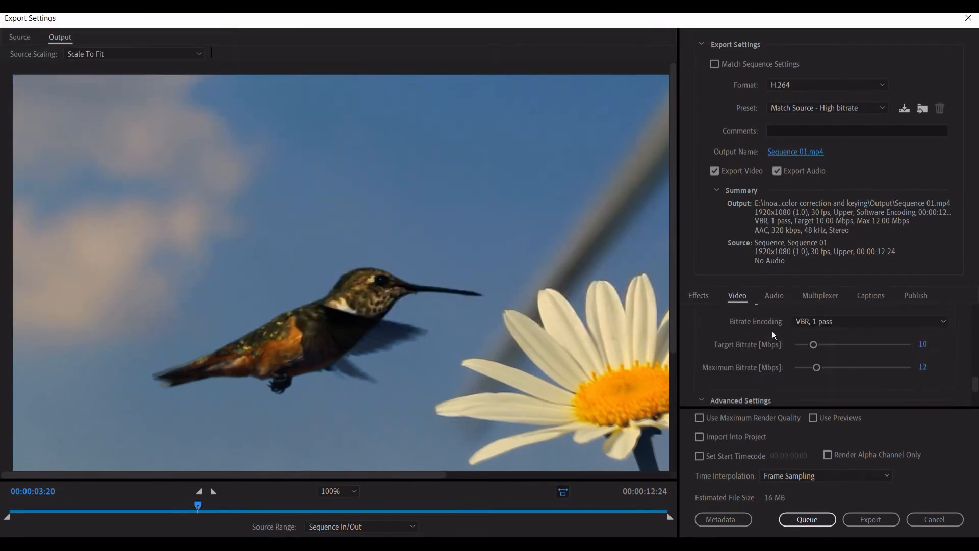
left_click(811, 322)
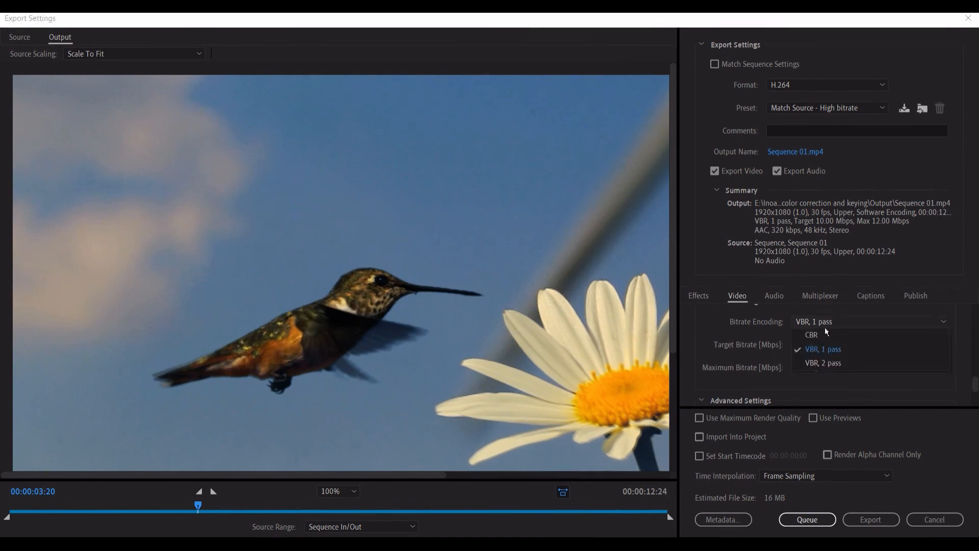
left_click(905, 333)
left_click(922, 346)
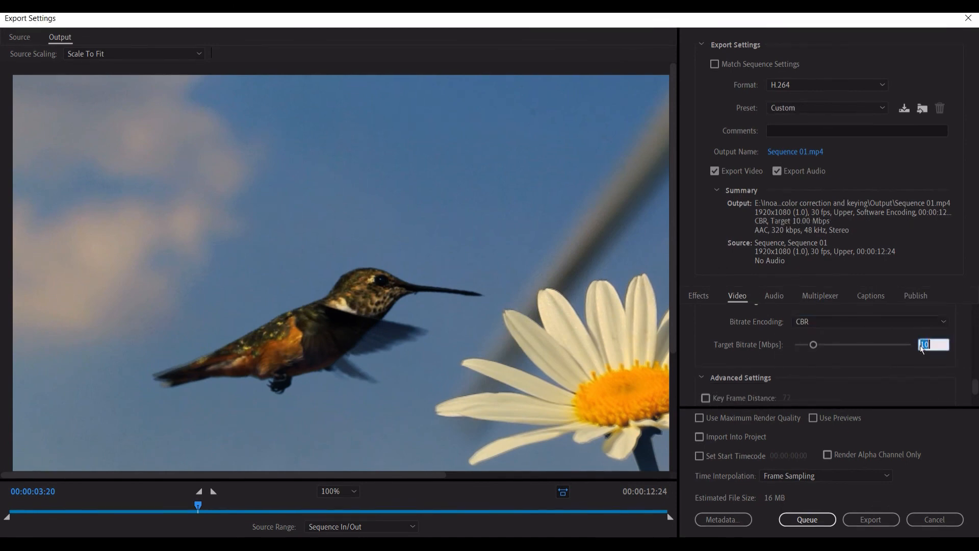
type("8")
key("Tab")
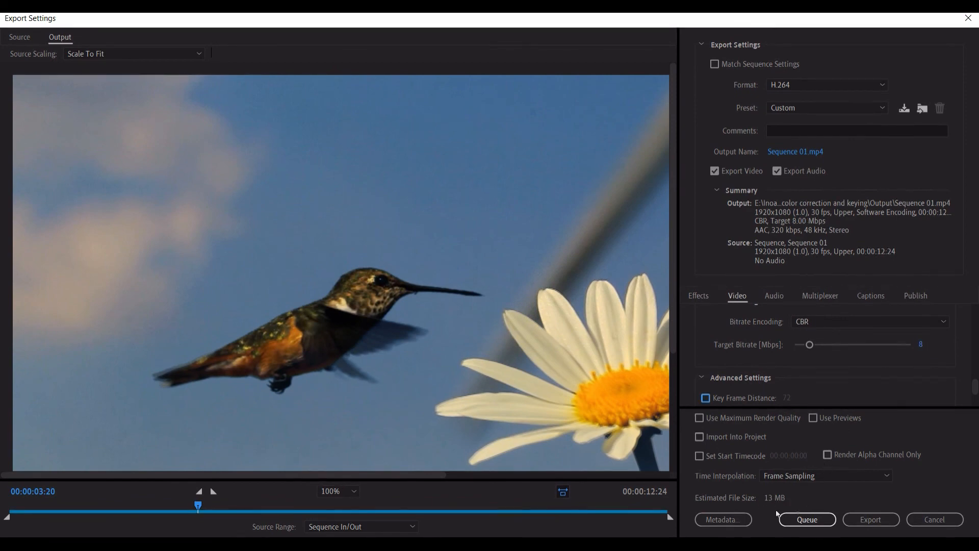
left_click(875, 520)
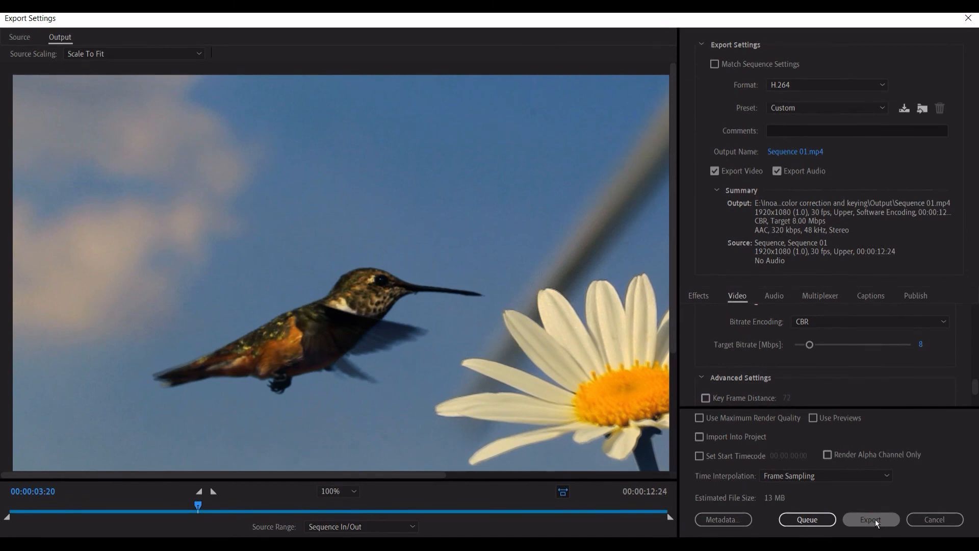